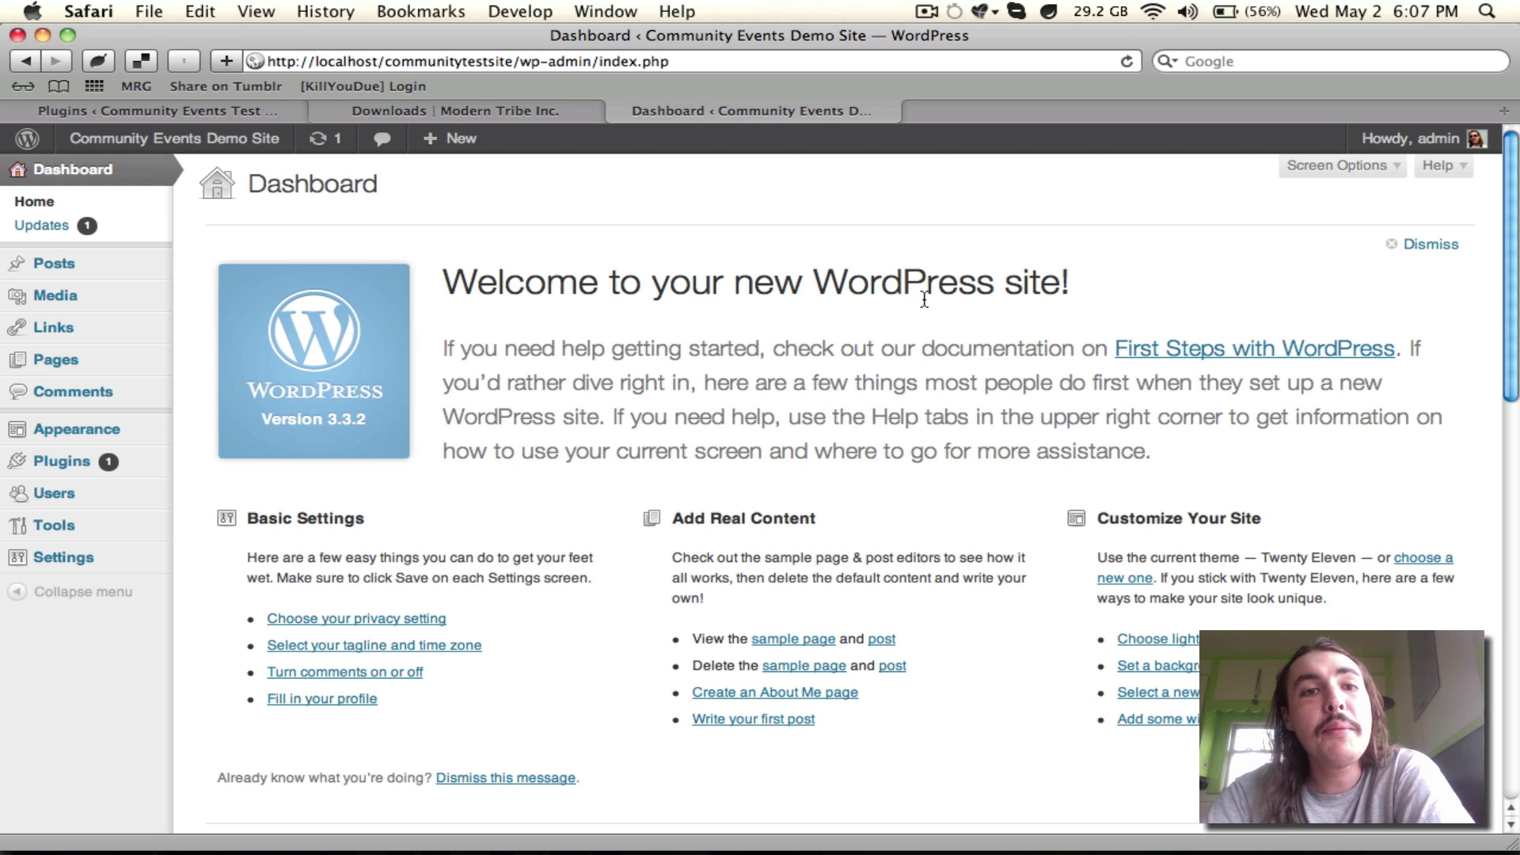
Activate The Events Calendar in the installed plugins list, leaving The Events Calendar PRO inactive
{"action": "left_click", "coordinate": [57, 467]}
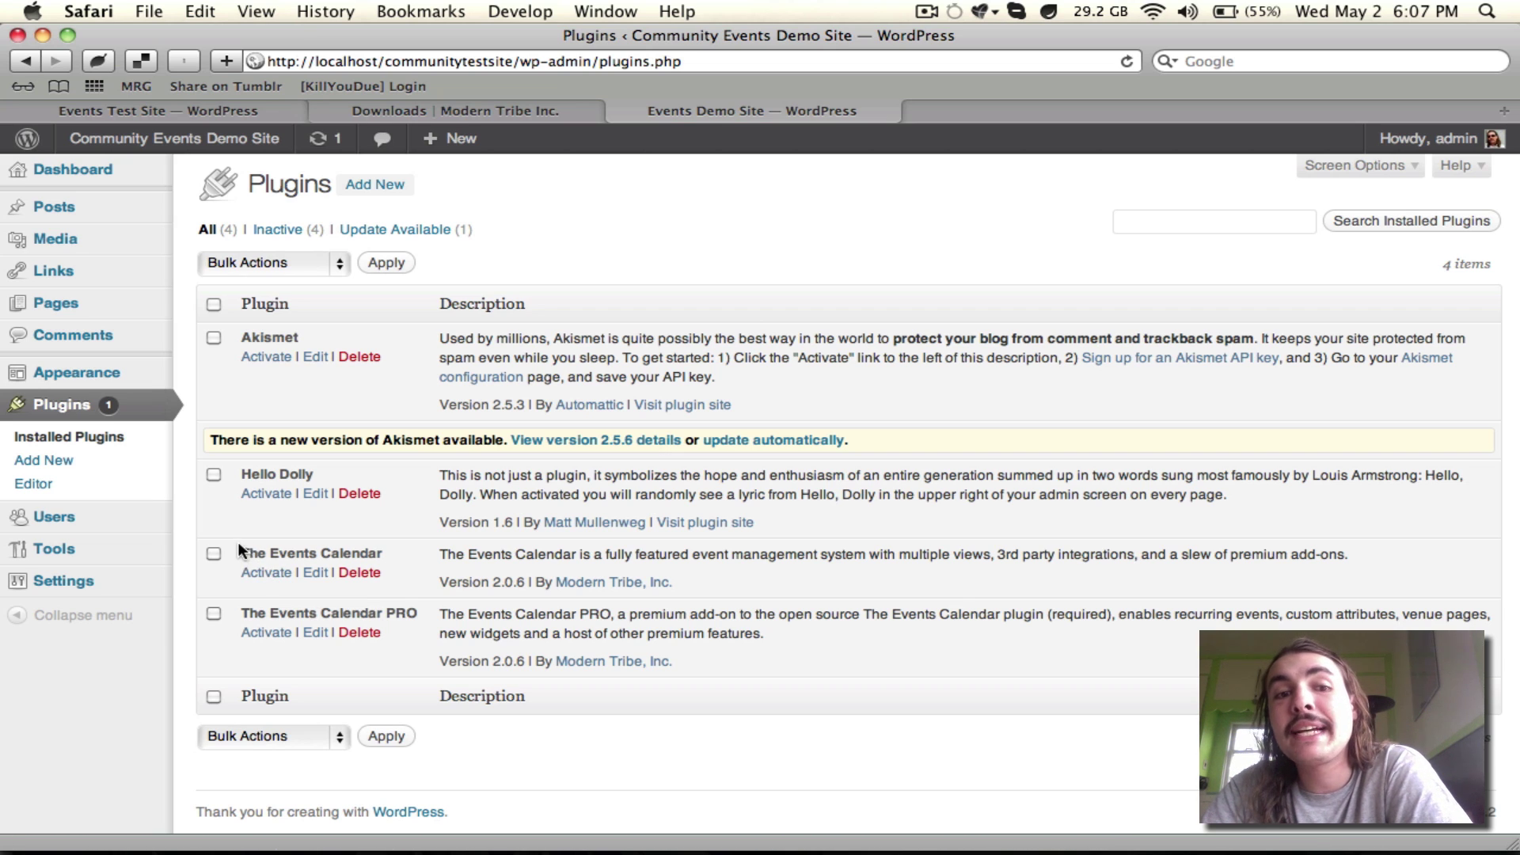
{"action": "left_click_drag", "start_coordinate": [238, 548], "coordinate": [404, 555]}
{"action": "left_click", "coordinate": [403, 555]}
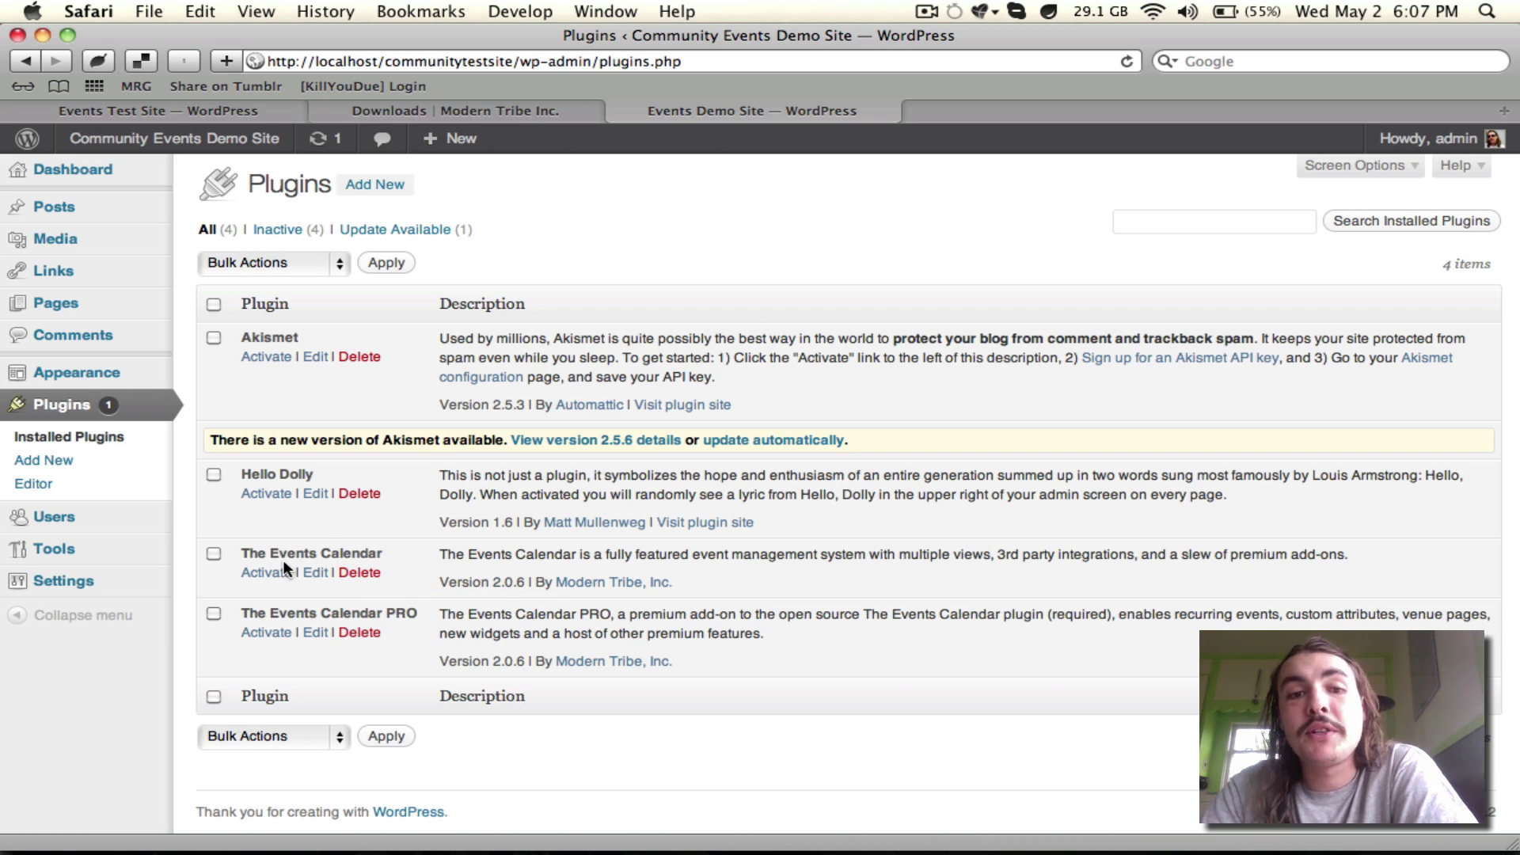
{"action": "left_click", "coordinate": [244, 570]}
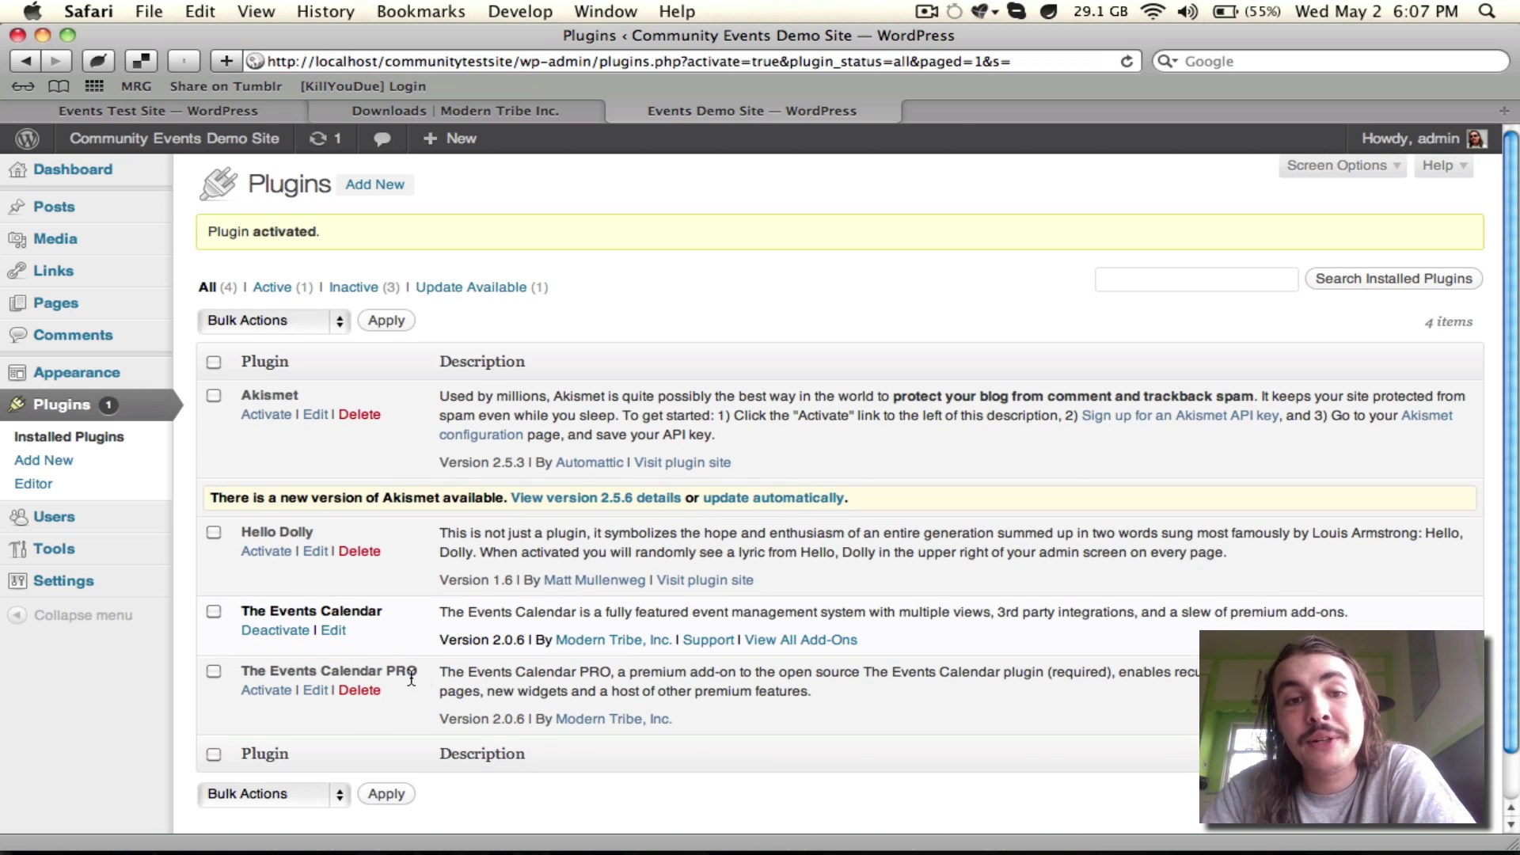
{"action": "left_click_drag", "start_coordinate": [418, 669], "coordinate": [252, 669]}
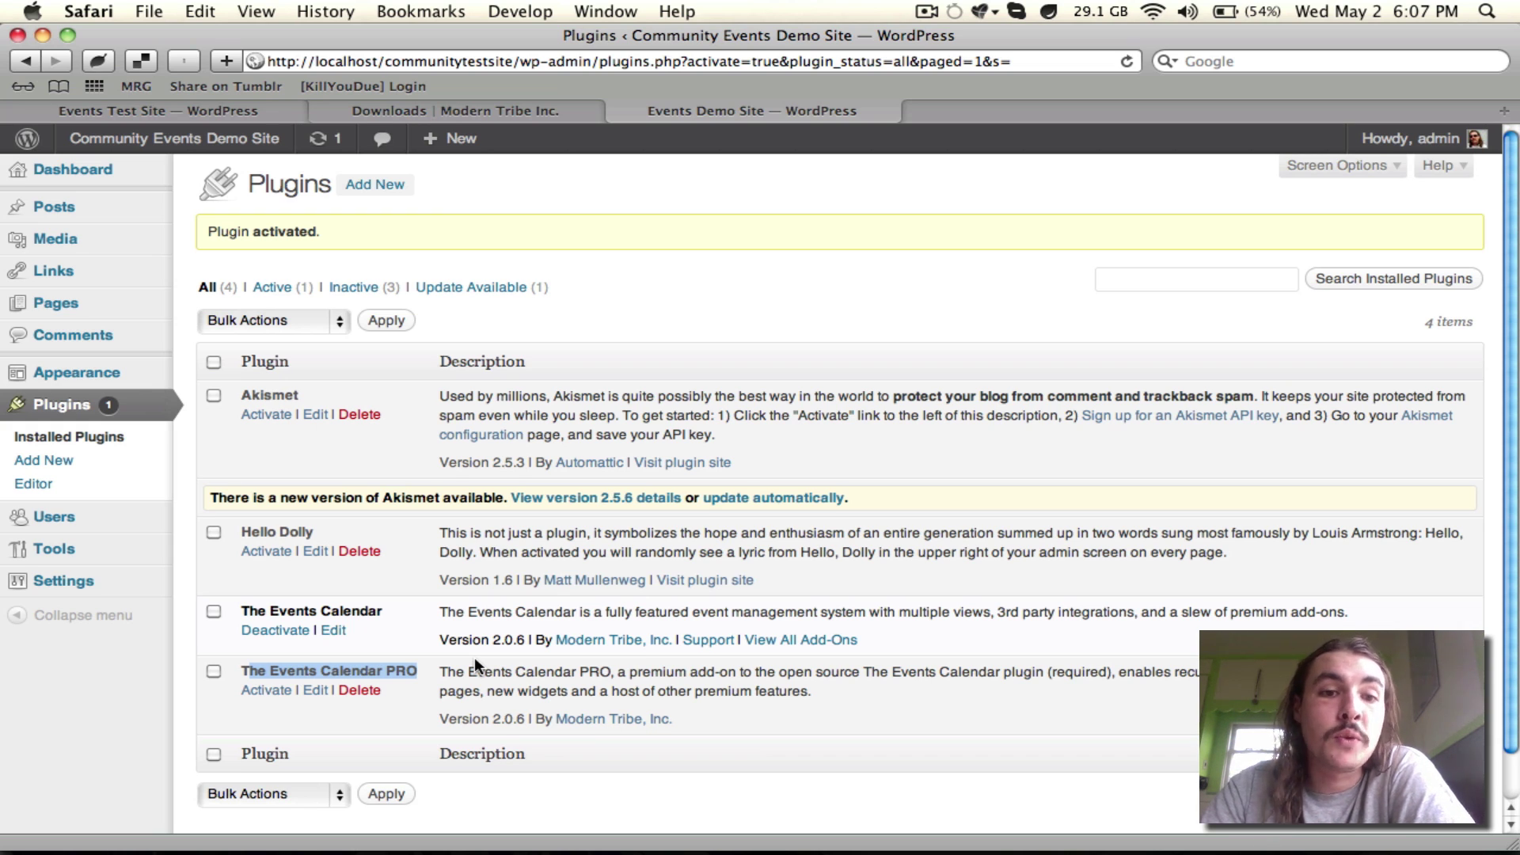
{"action": "left_click", "coordinate": [366, 714]}
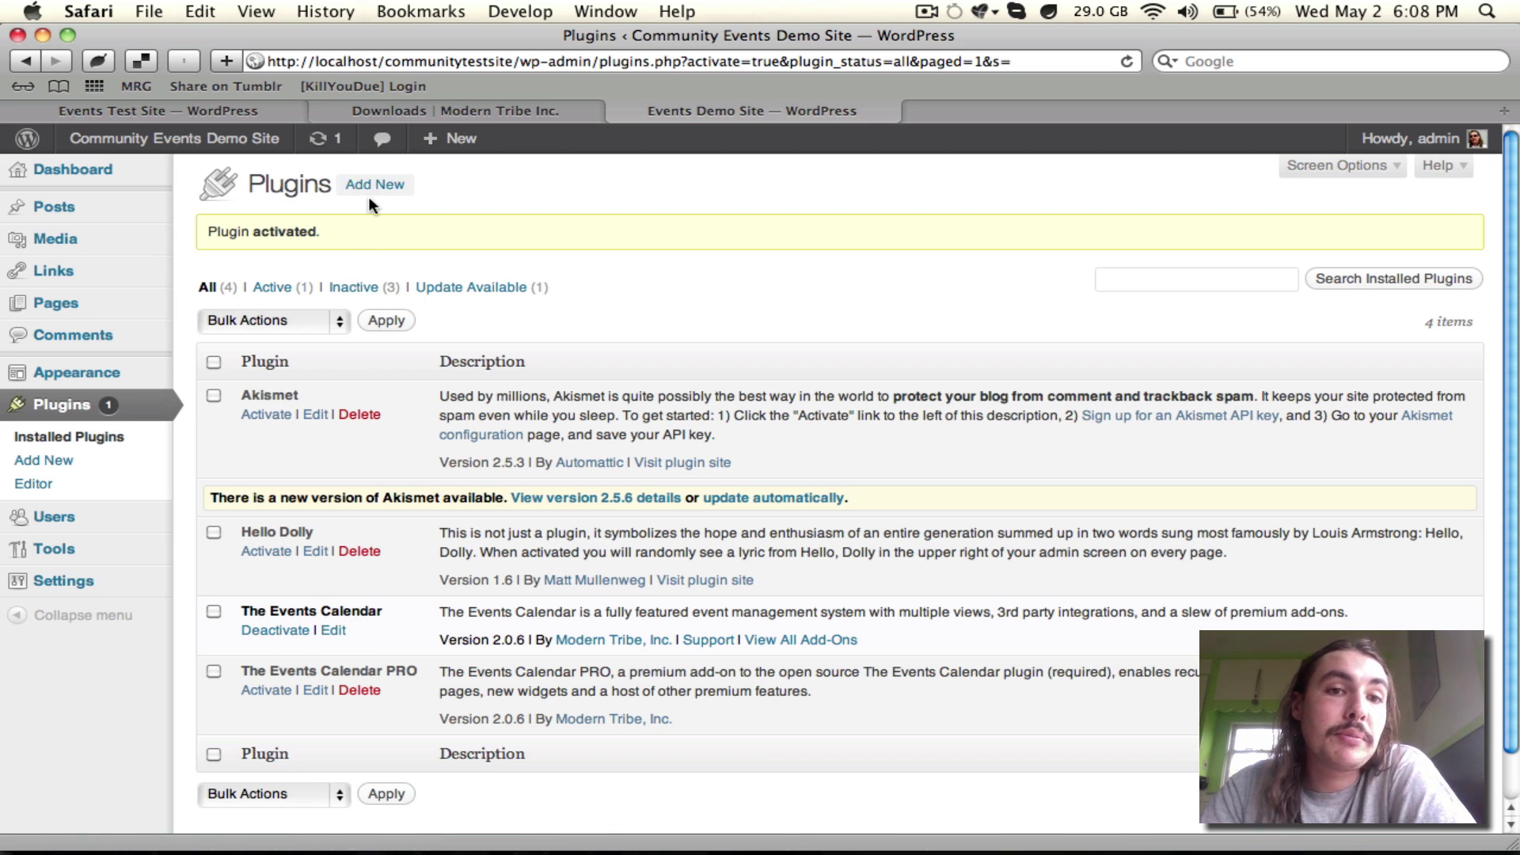
Upload the-events-calendar-community-events.1.0.zip and install Community Events 1.0 as a new plugin
{"action": "left_click", "coordinate": [384, 184]}
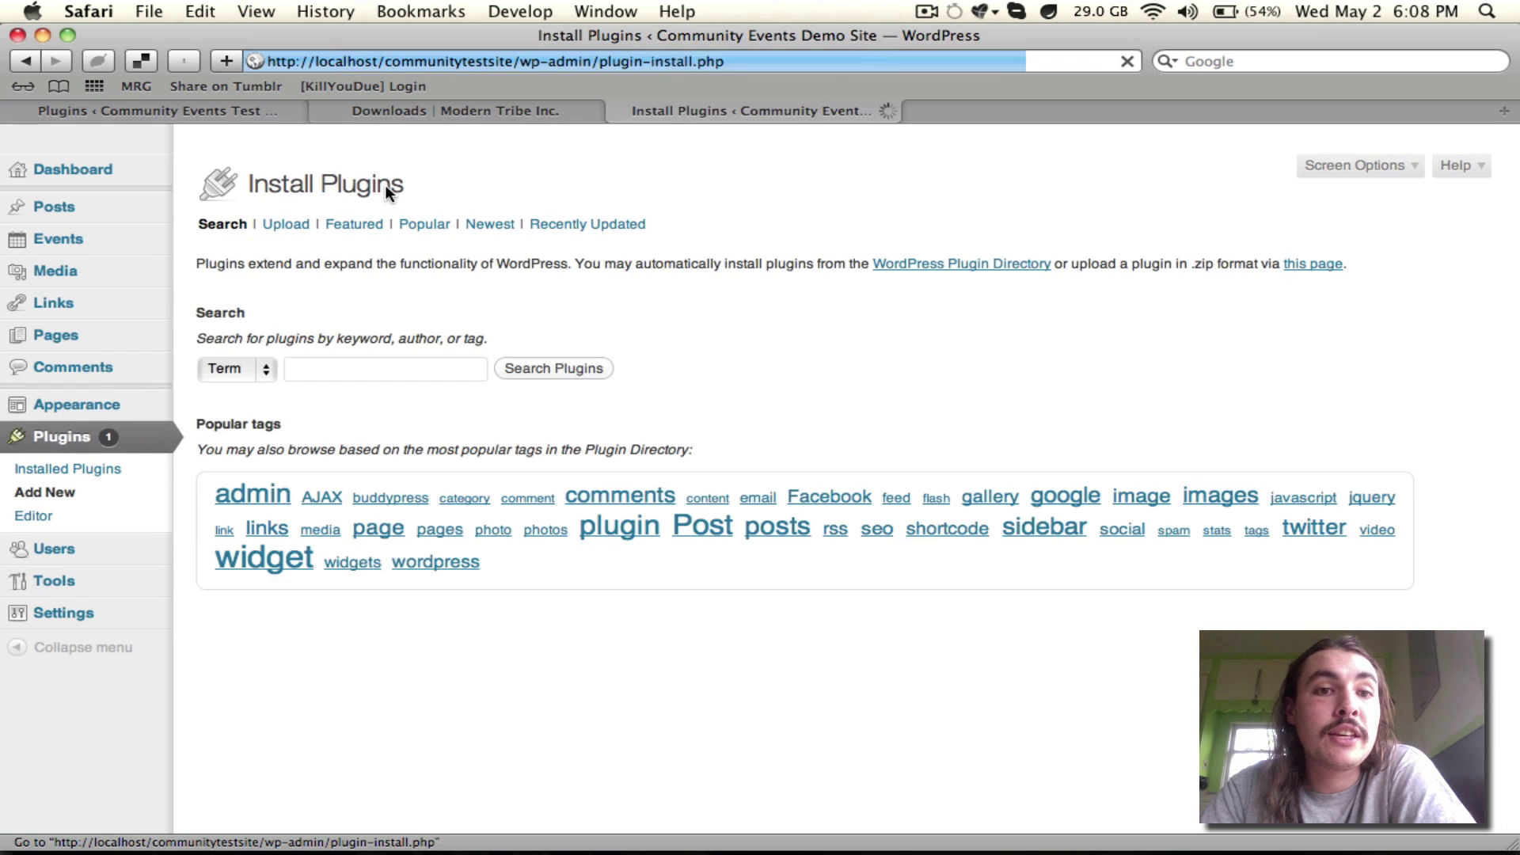
{"action": "left_click", "coordinate": [282, 227]}
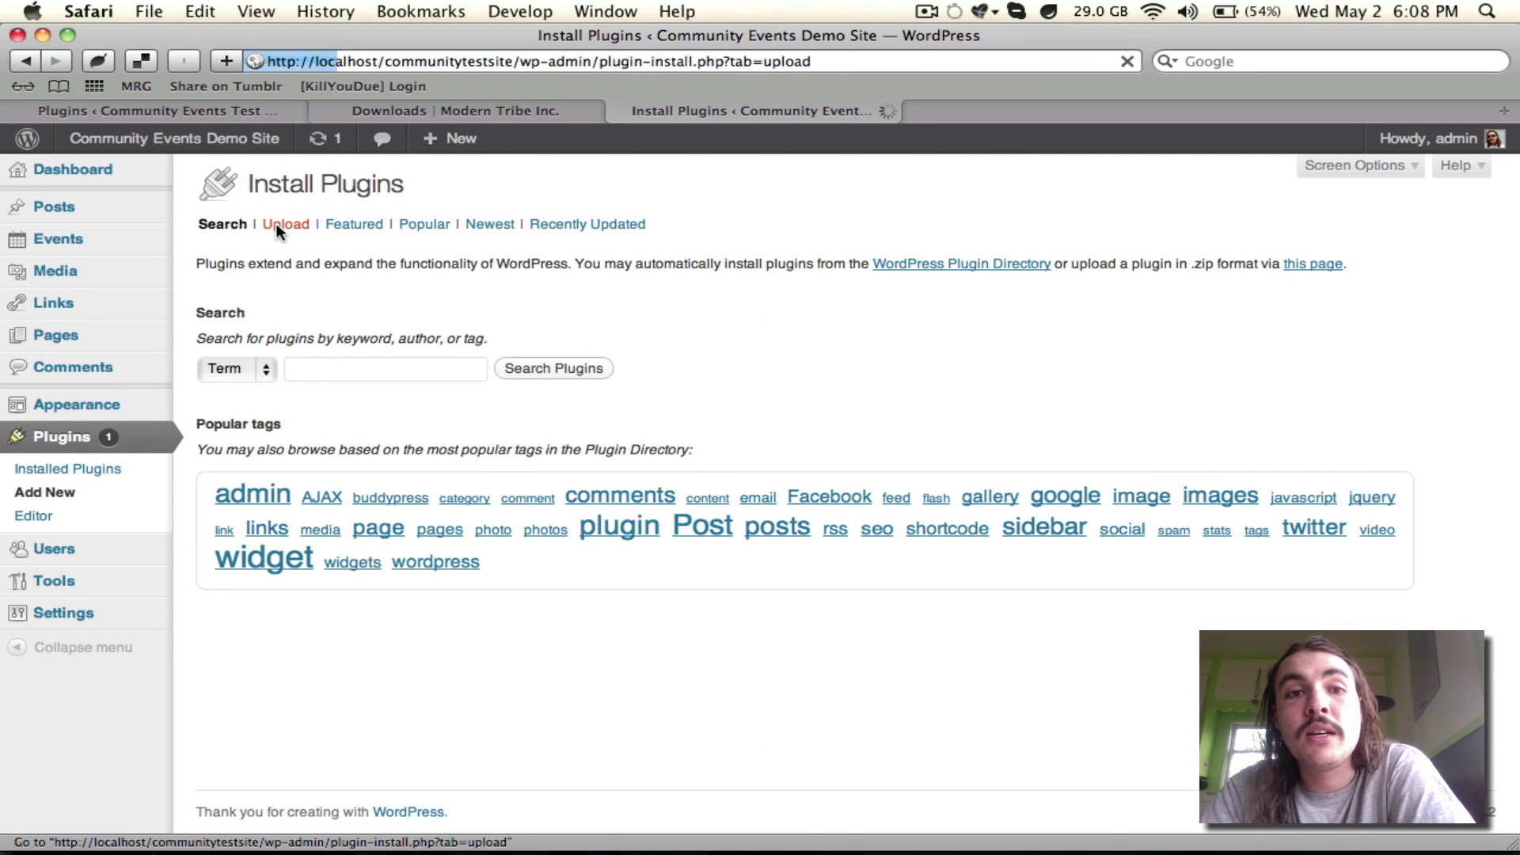
{"action": "left_click", "coordinate": [252, 339]}
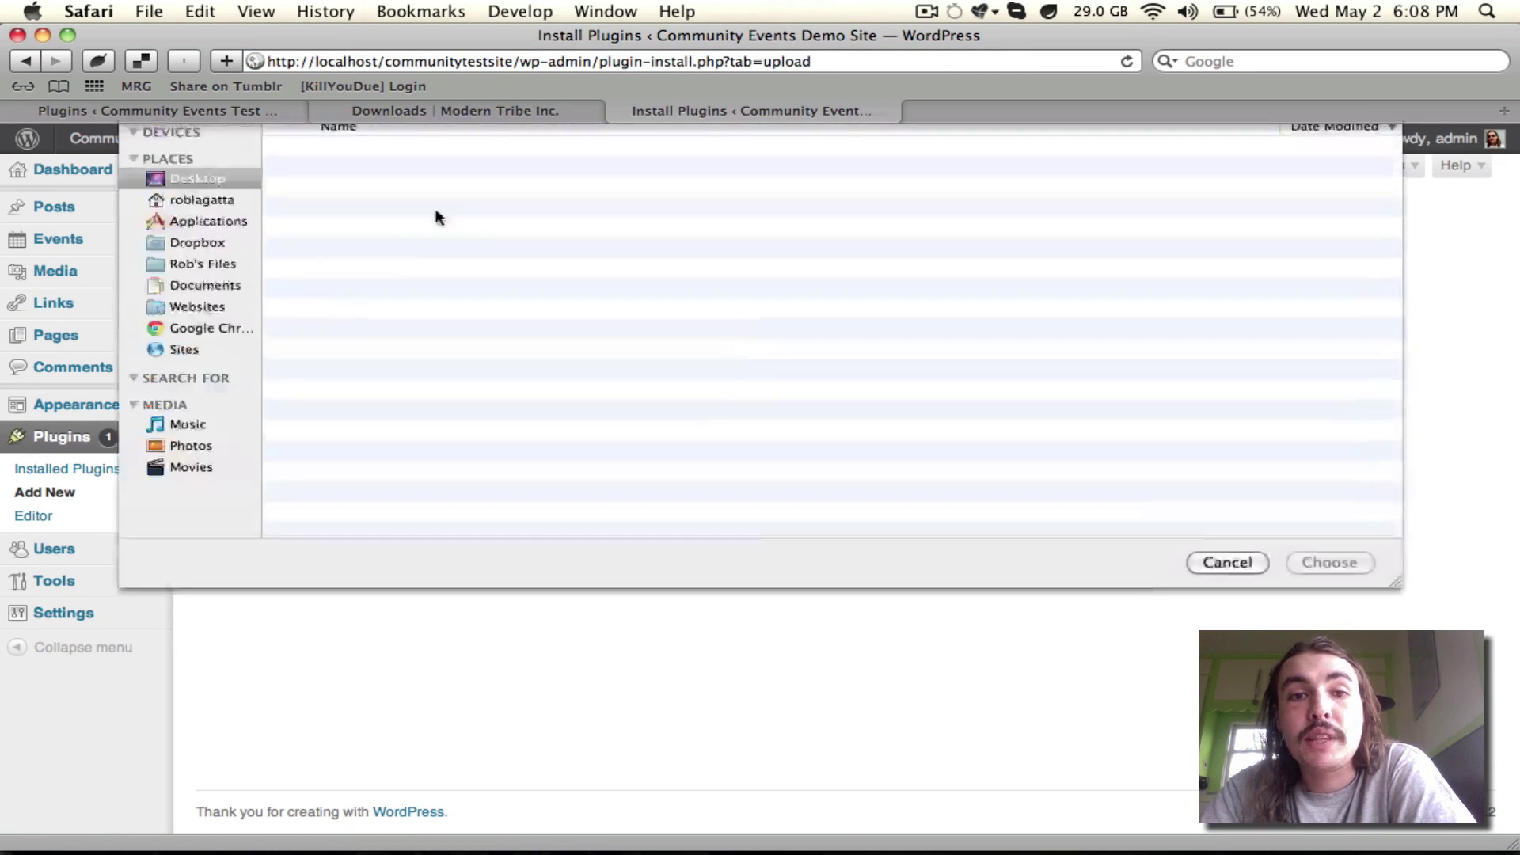
{"action": "left_click", "coordinate": [387, 258]}
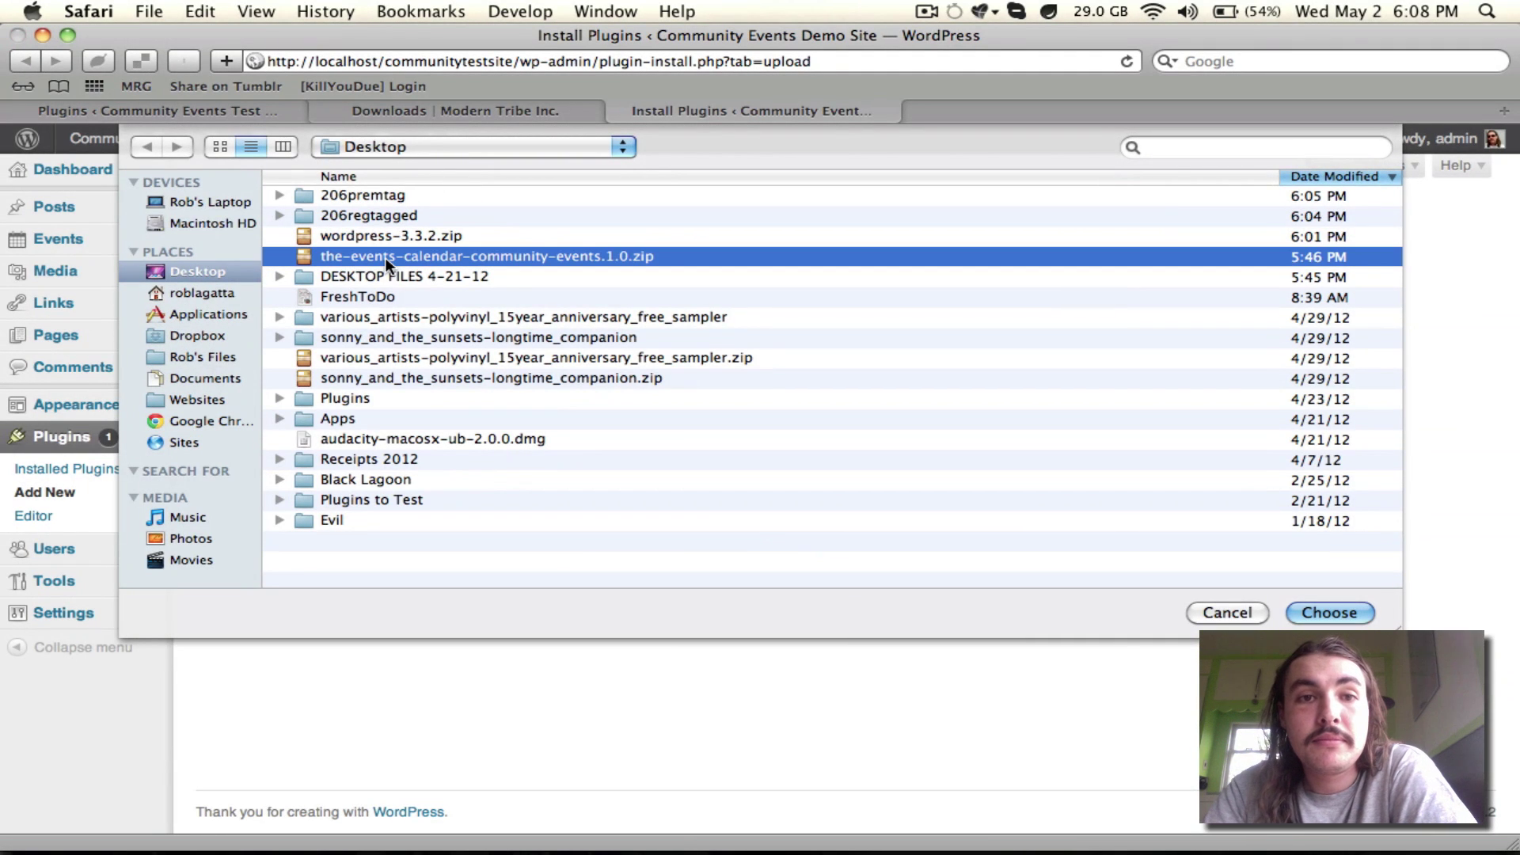
{"action": "double_click", "coordinate": [385, 258]}
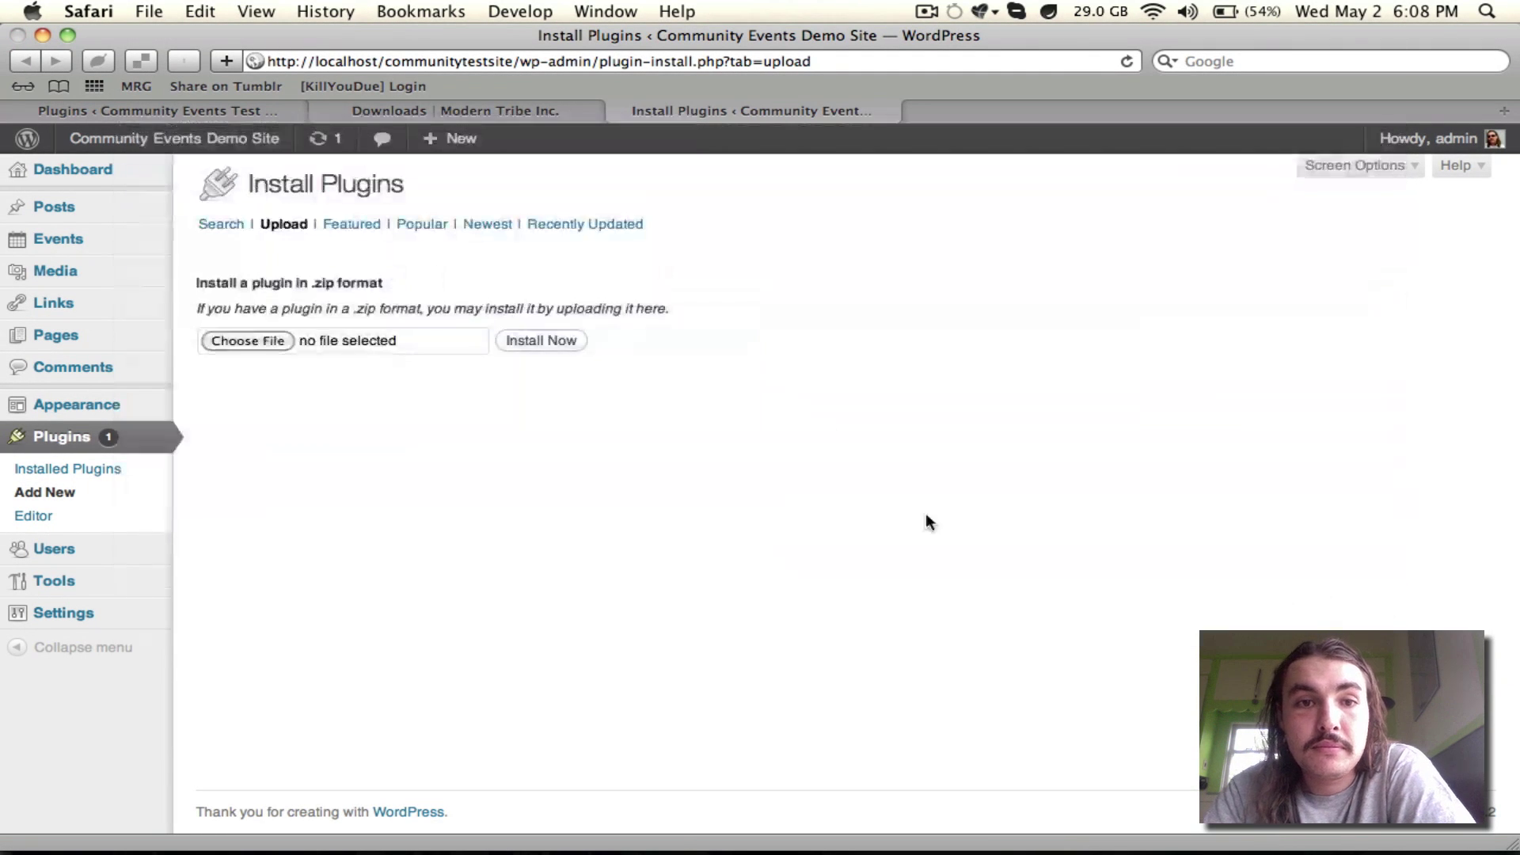
{"action": "left_click", "coordinate": [559, 341]}
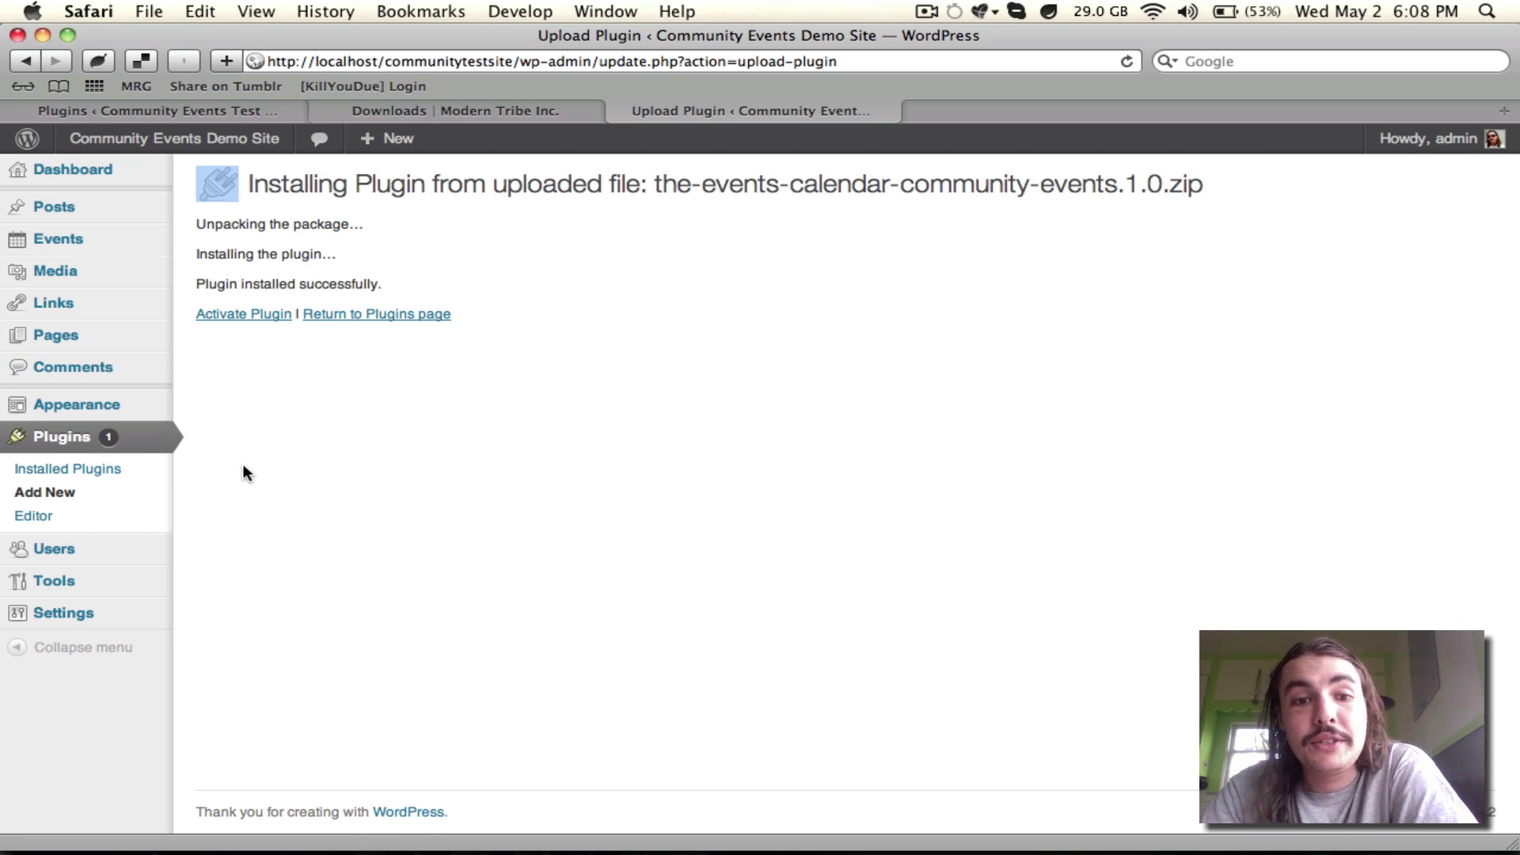
{"action": "left_click", "coordinate": [56, 441]}
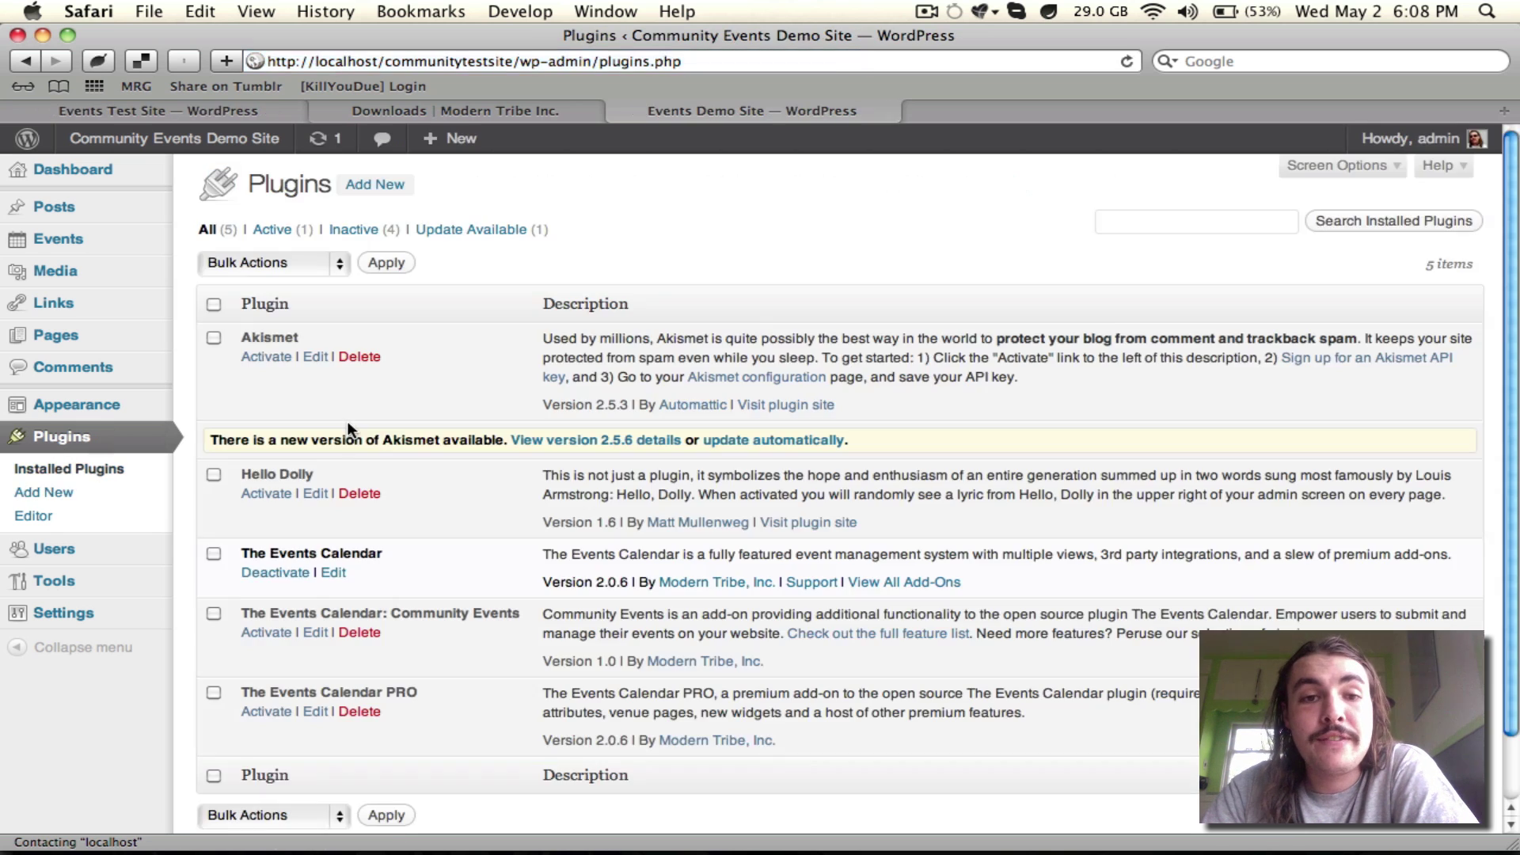
Activate The Events Calendar: Community Events, bringing the active plugins to two
{"action": "scroll", "coordinate": [349, 425], "scroll_direction": "down", "scroll_amount": 2}
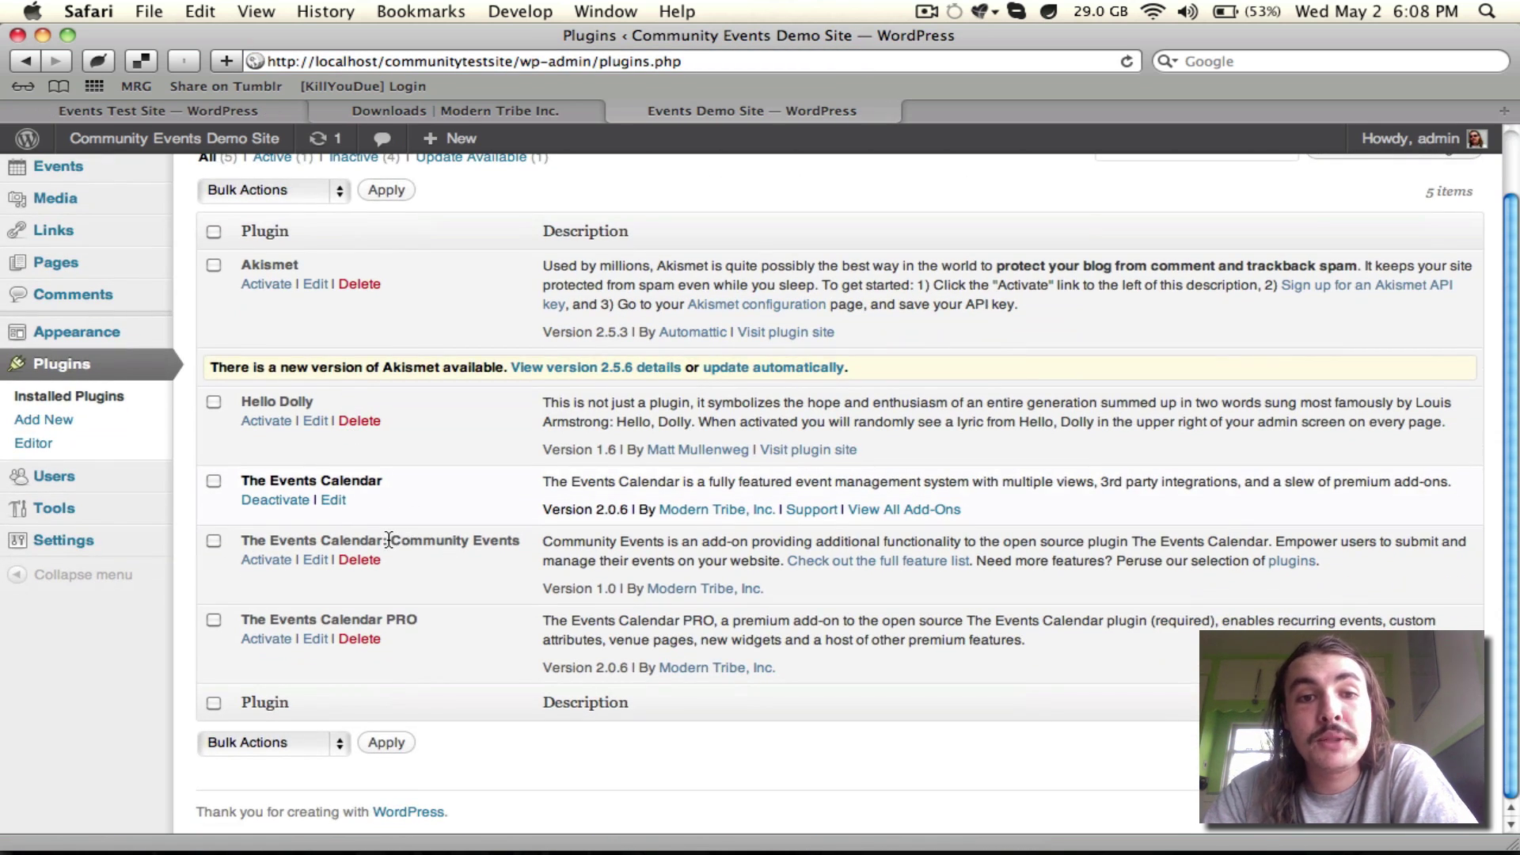
{"action": "left_click", "coordinate": [274, 560]}
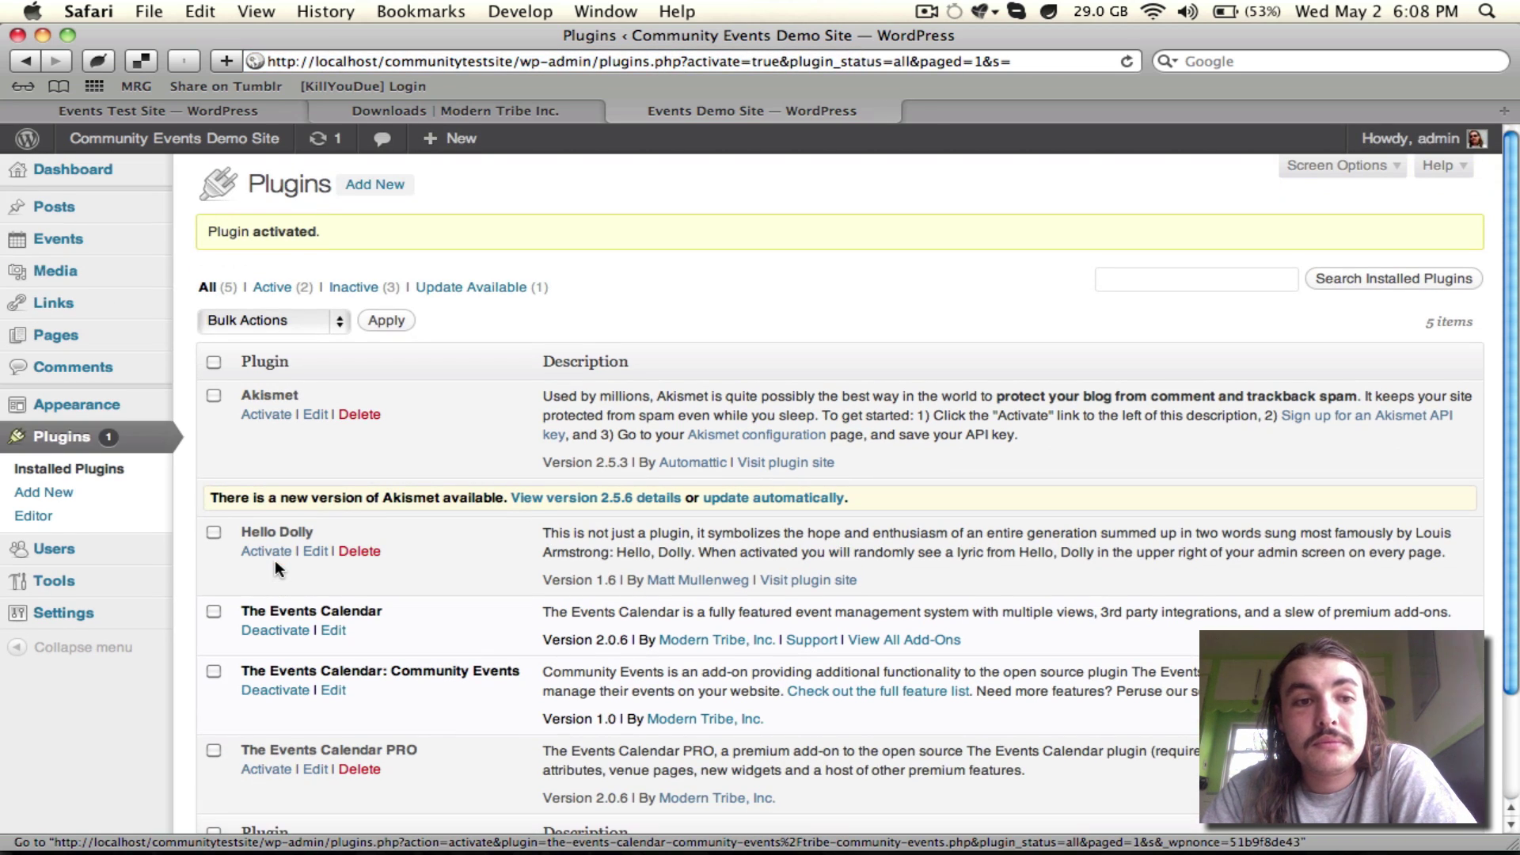
{"action": "mouse_move", "coordinate": [126, 619]}
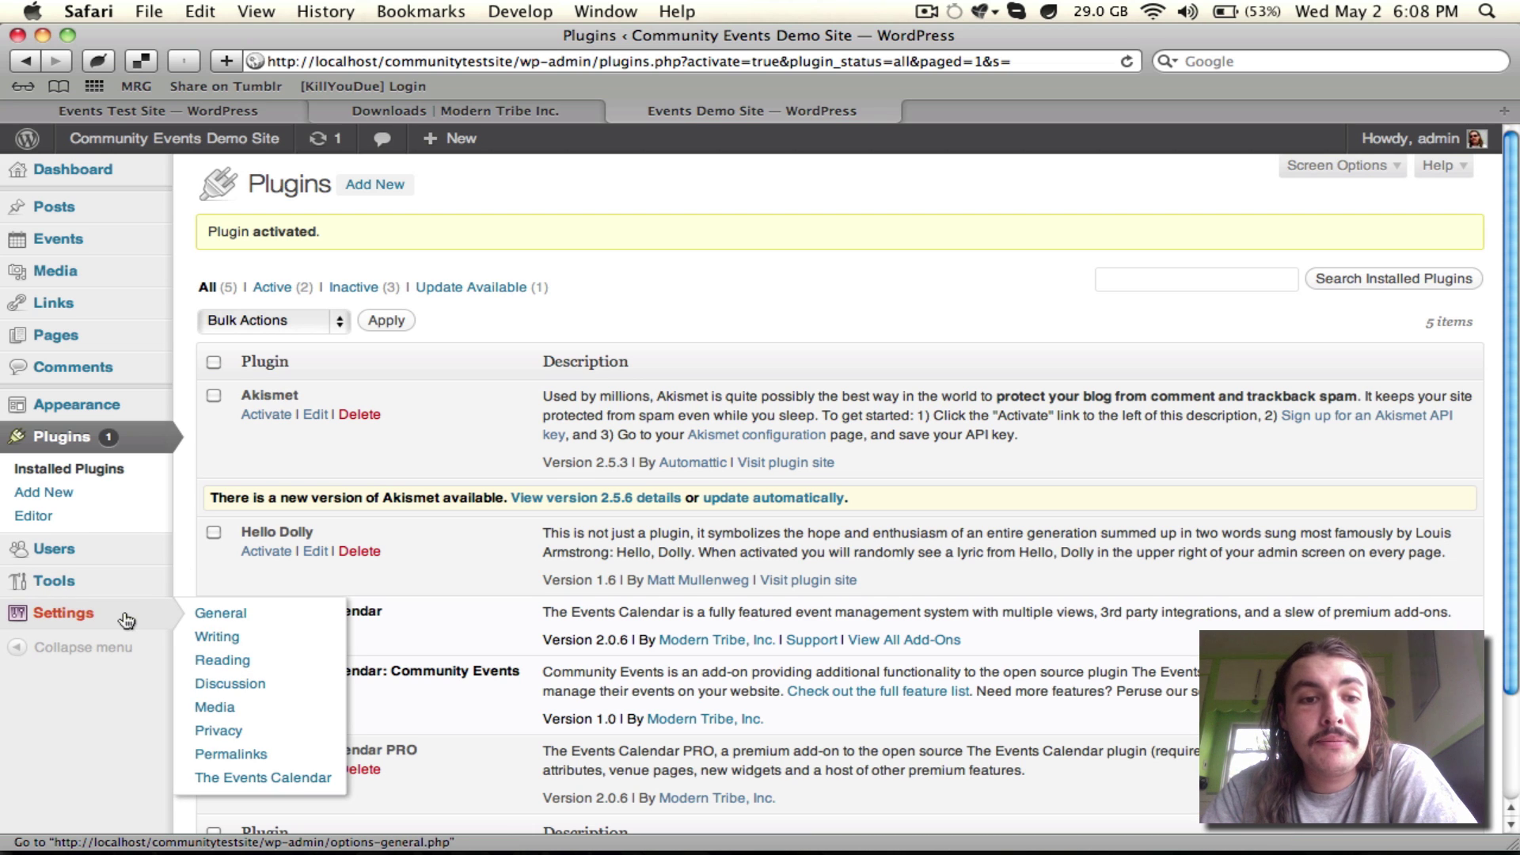
Locate the empty Community Events license key field under Licenses, then switch to the Modern Tribe downloads page
{"action": "left_click", "coordinate": [224, 781]}
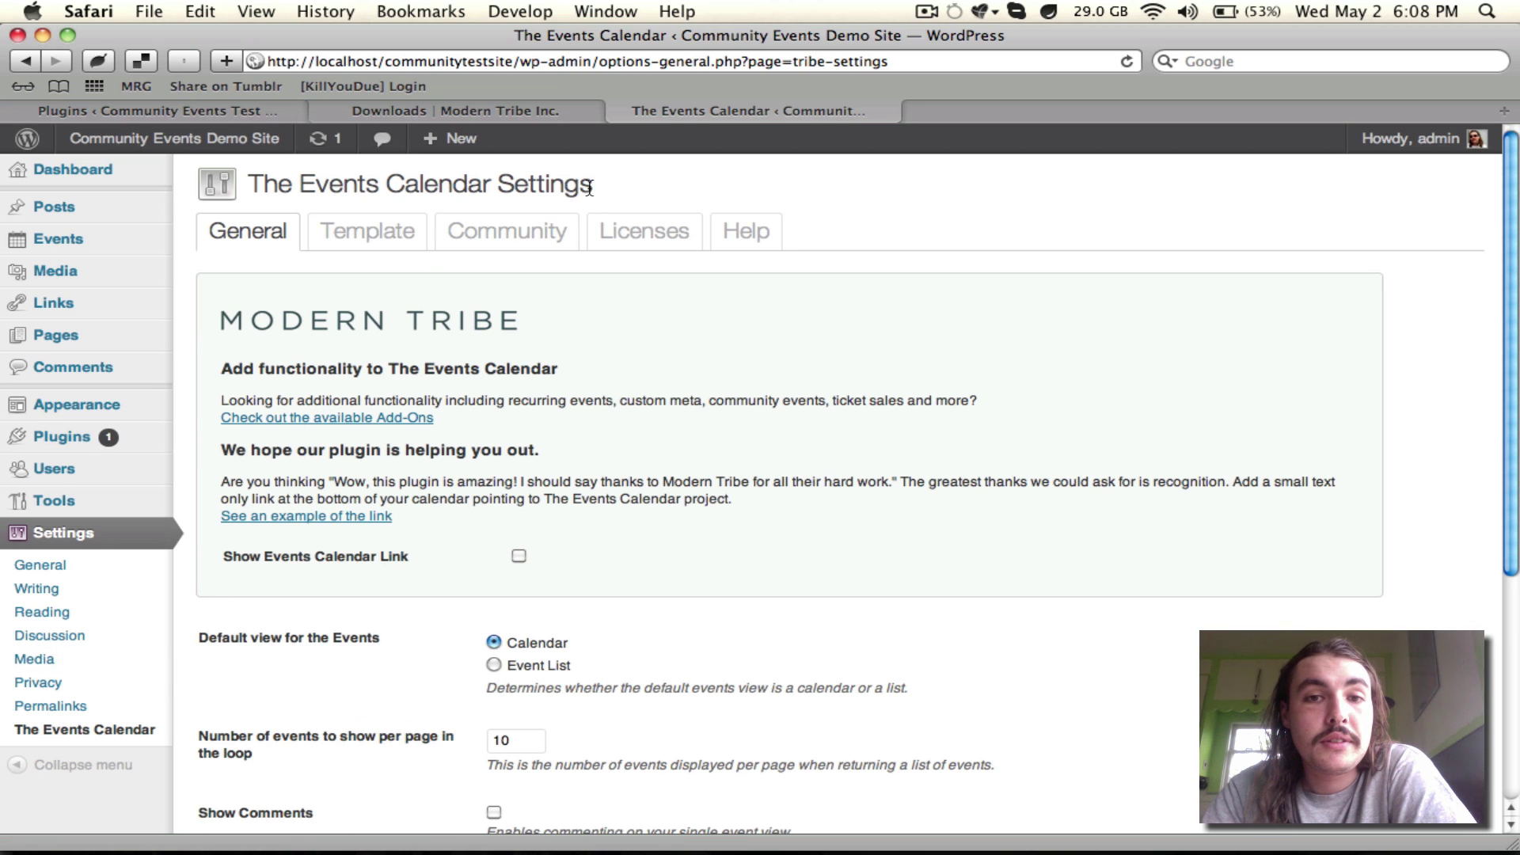
{"action": "left_click", "coordinate": [611, 236]}
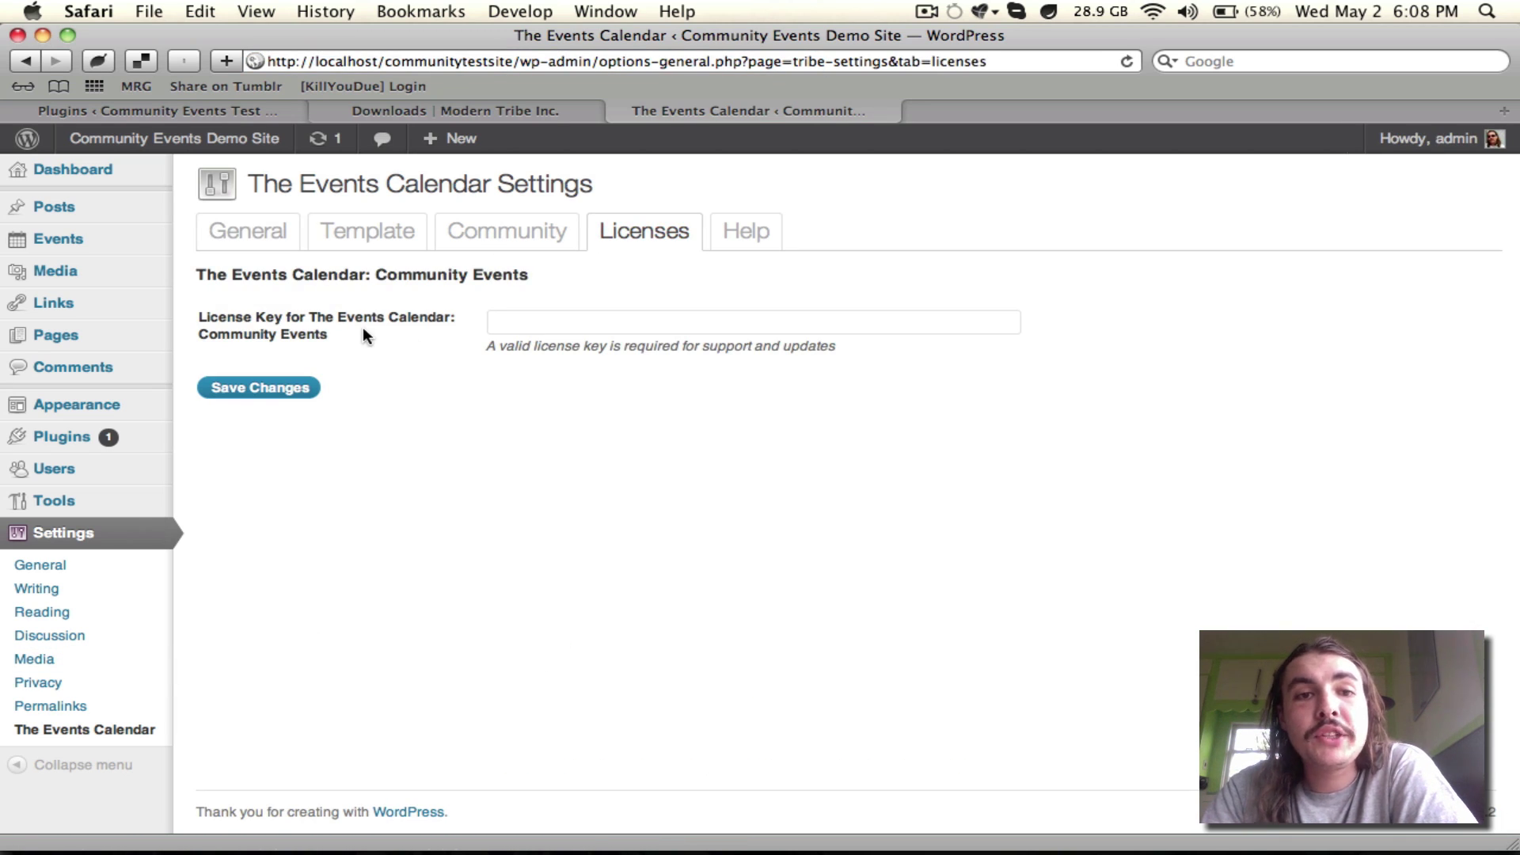
{"action": "left_click_drag", "start_coordinate": [362, 328], "coordinate": [193, 316]}
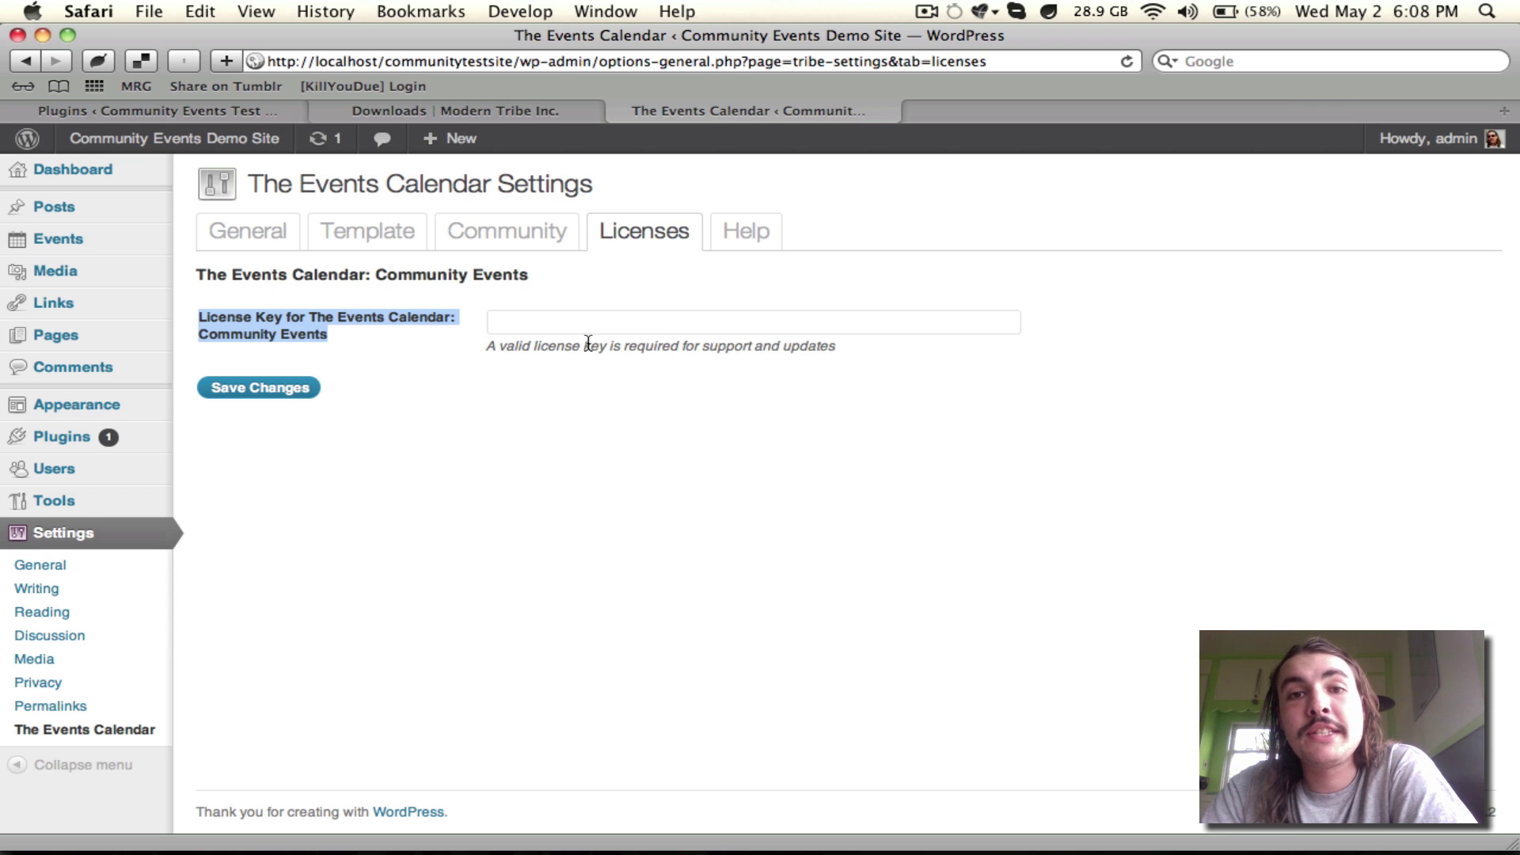
{"action": "left_click", "coordinate": [556, 107]}
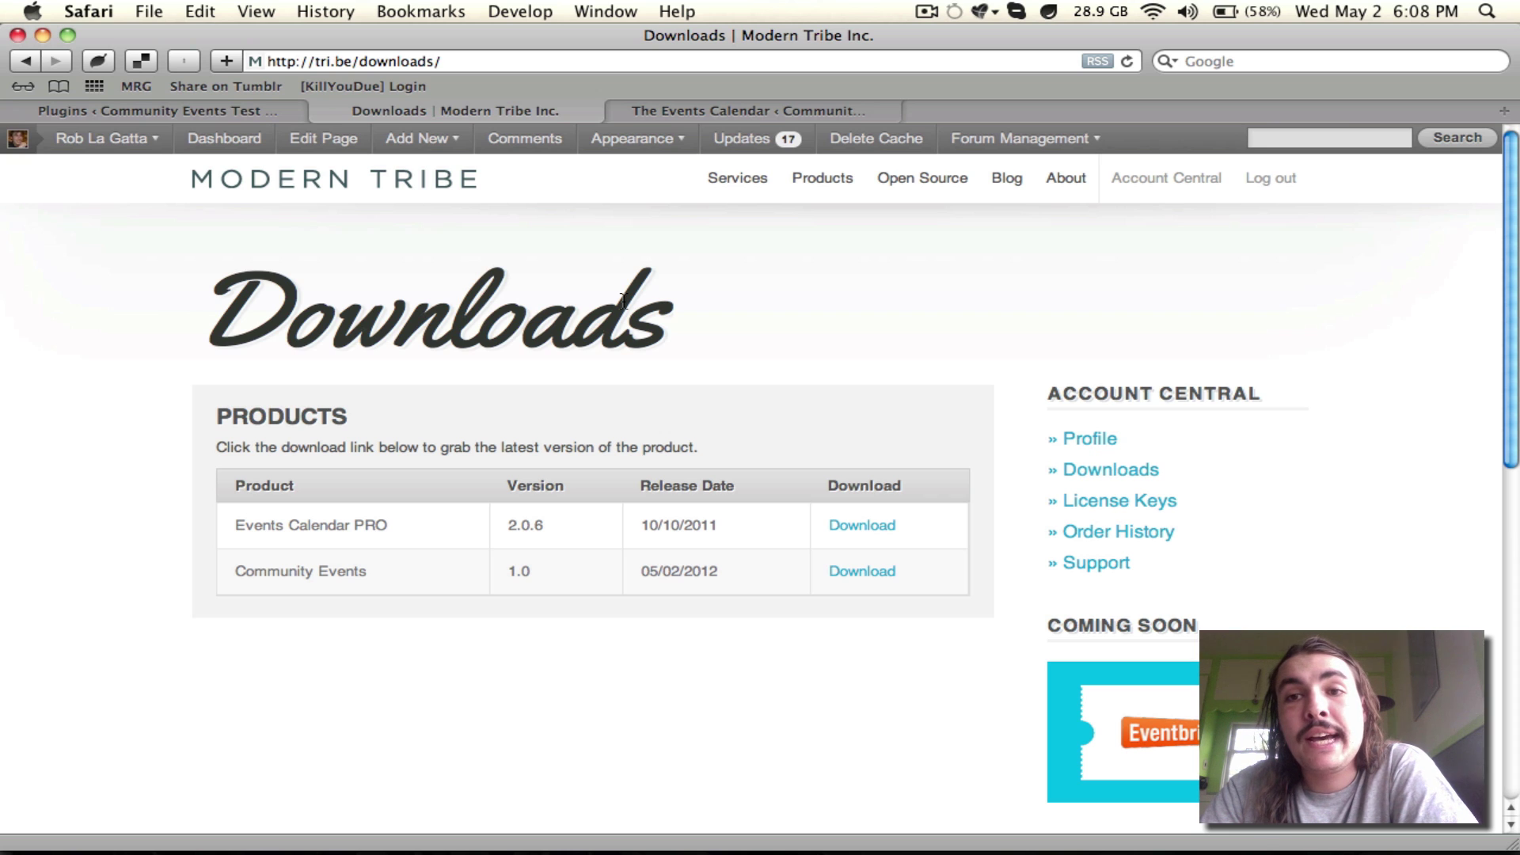
Select and copy the Community Events key from Modern Tribe's License Keys page
{"action": "mouse_move", "coordinate": [1166, 178]}
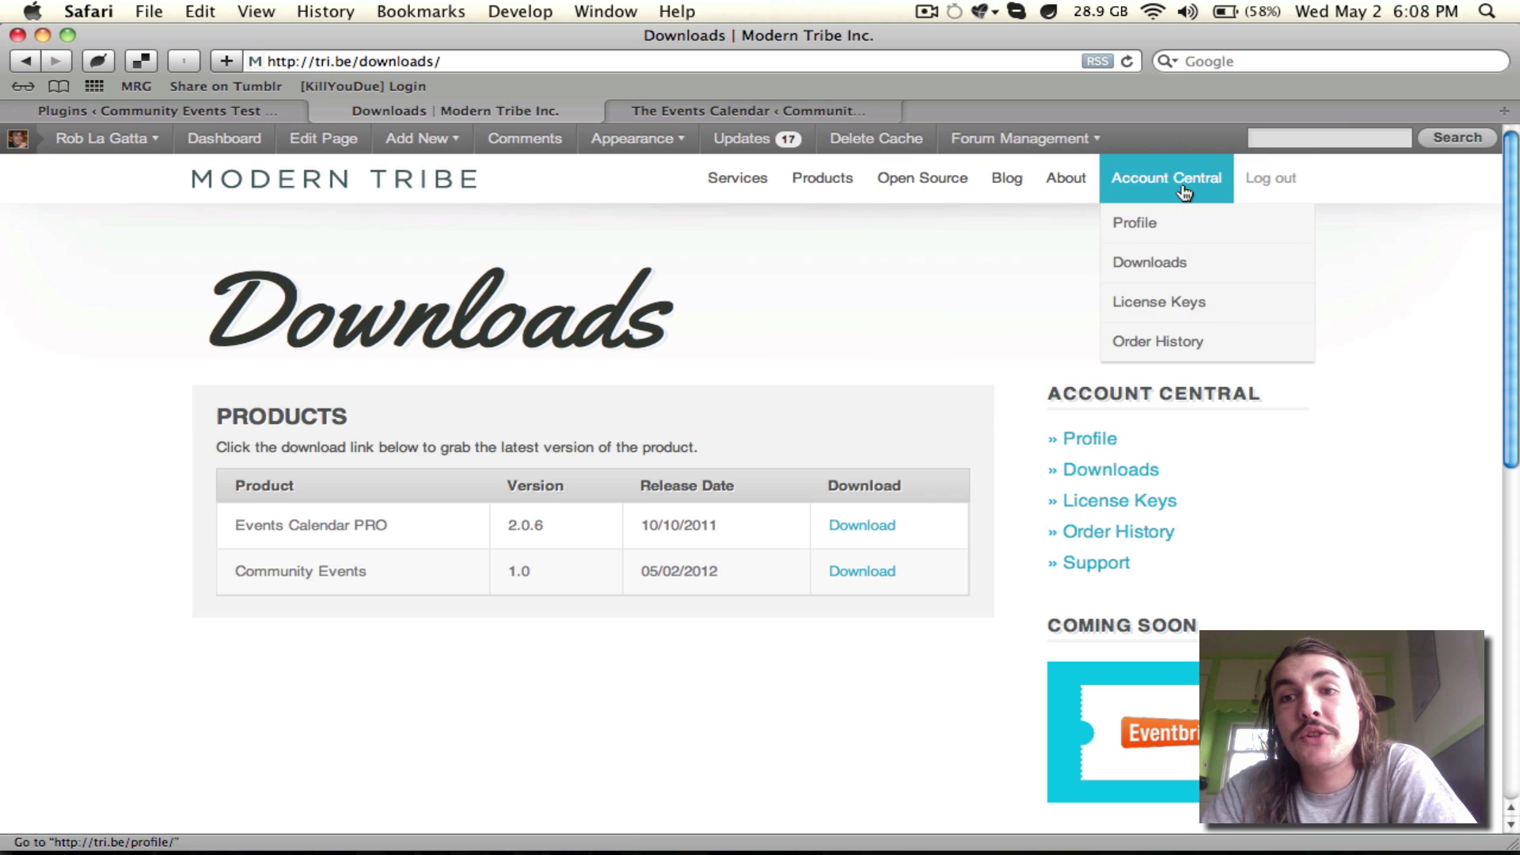
{"action": "left_click", "coordinate": [1170, 305]}
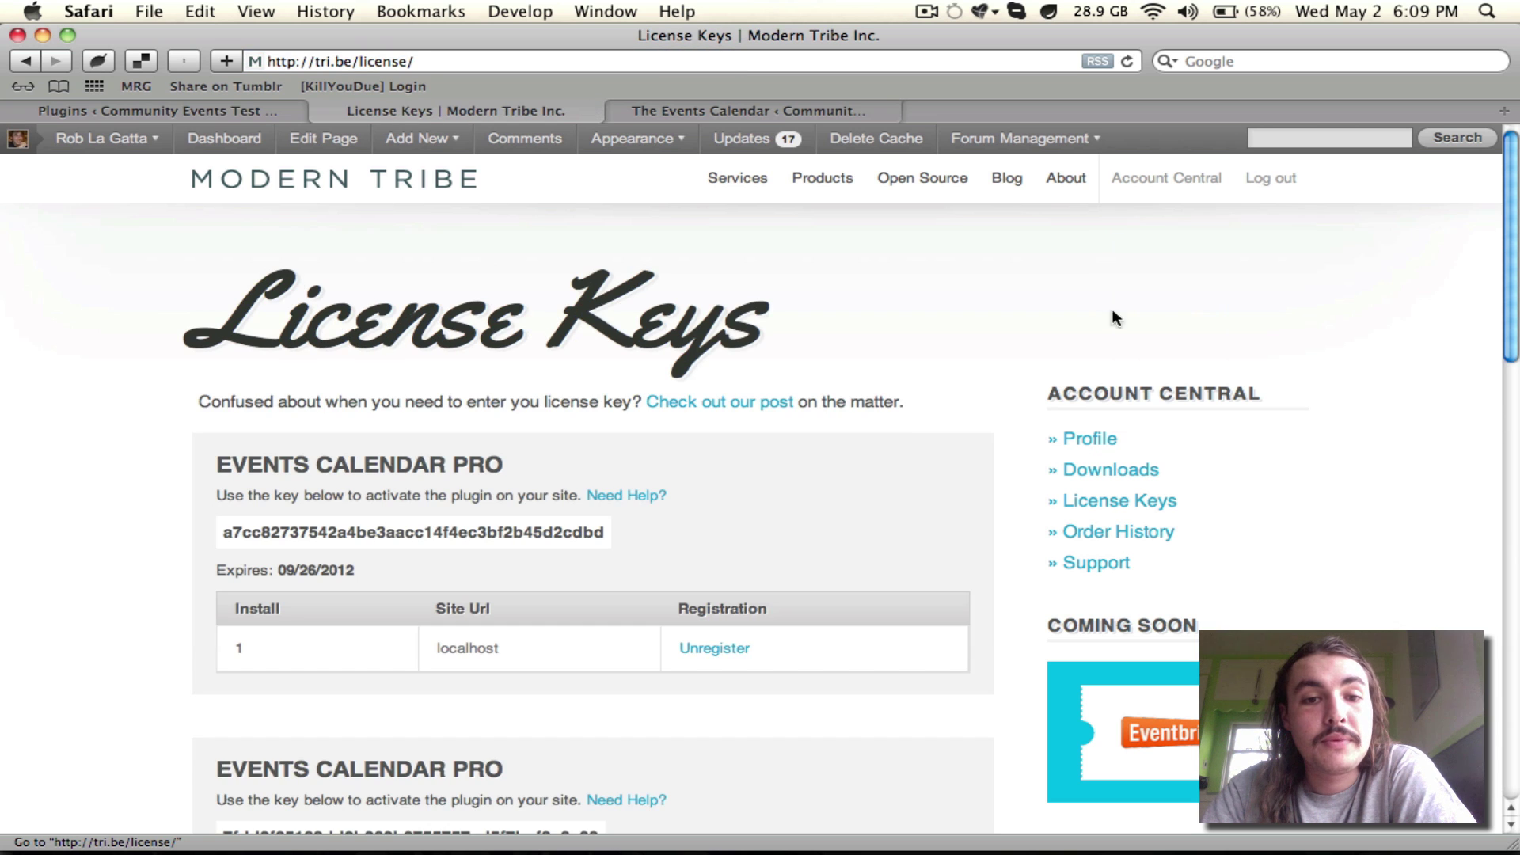
{"action": "scroll", "coordinate": [885, 360], "scroll_direction": "down", "scroll_amount": 15}
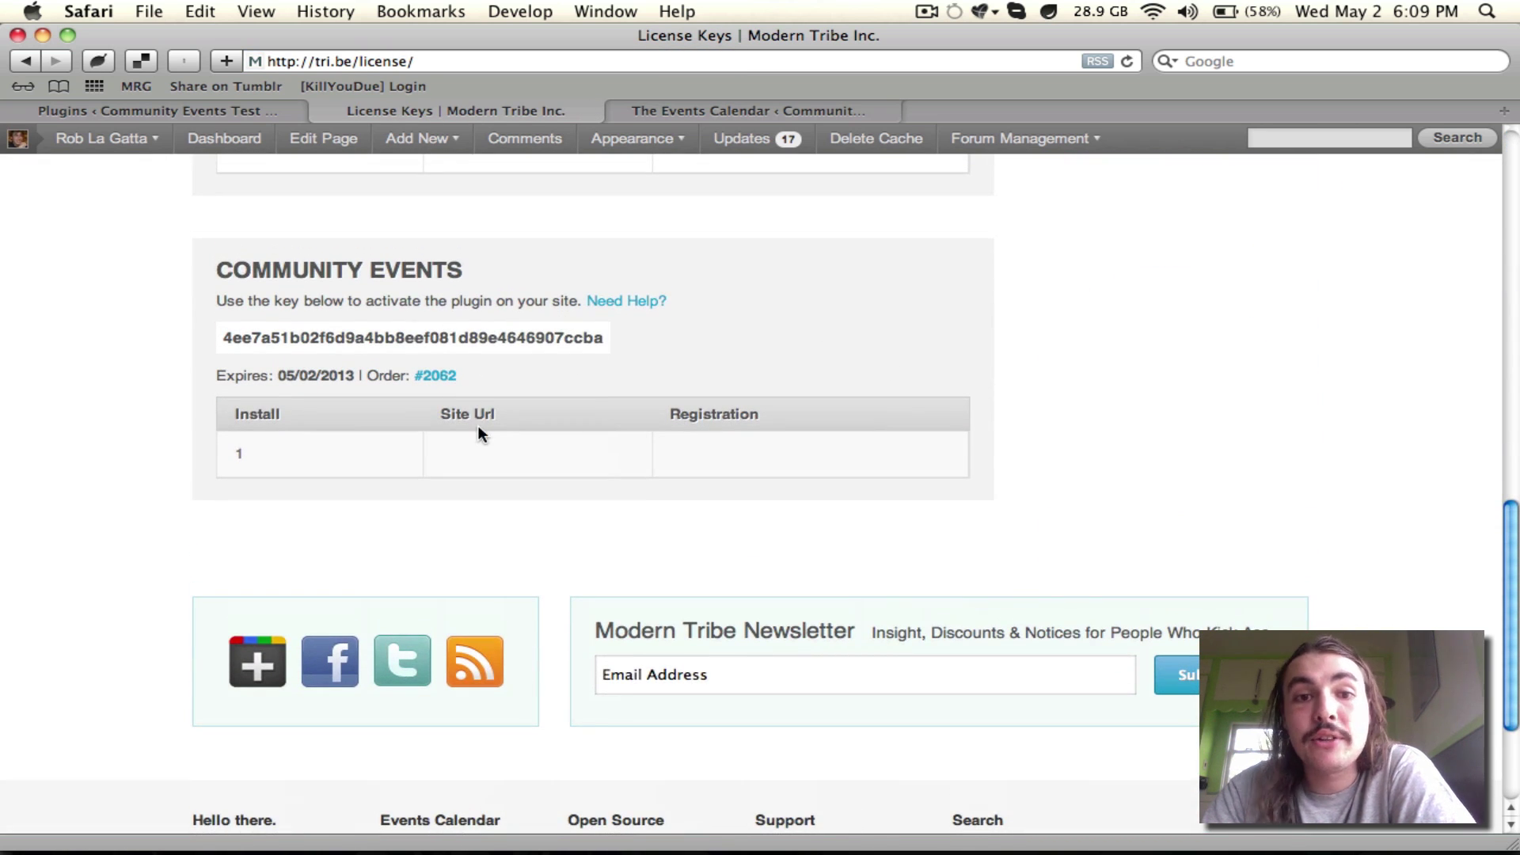
{"action": "double_click", "coordinate": [527, 339]}
{"action": "key", "text": "super+c"}
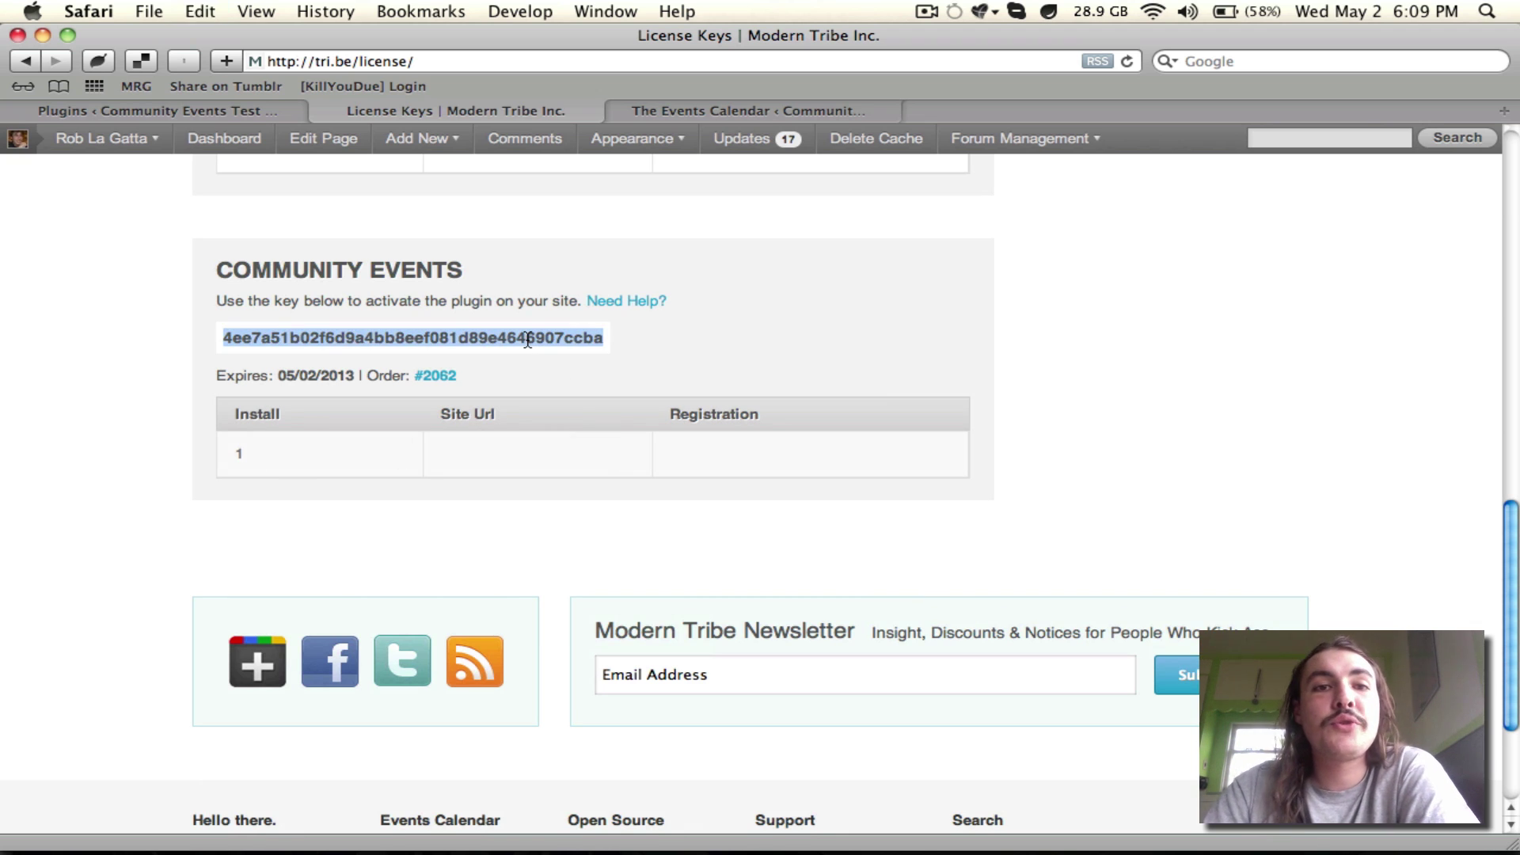
{"action": "left_click", "coordinate": [220, 112]}
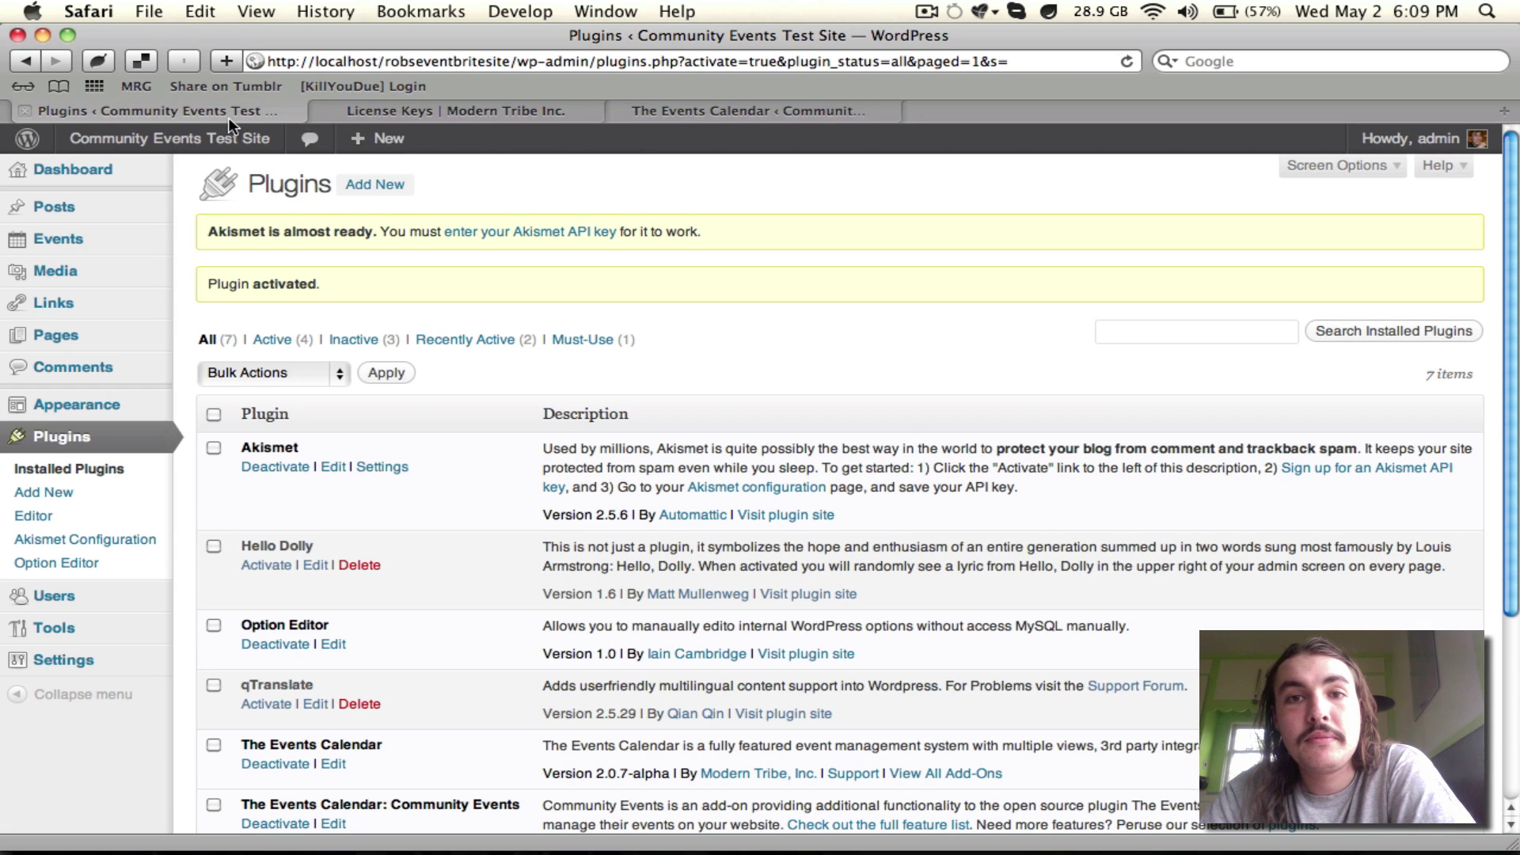
Paste the Community Events license key, confirm it is valid until 2013-05-02, and save the settings
{"action": "left_click", "coordinate": [823, 110]}
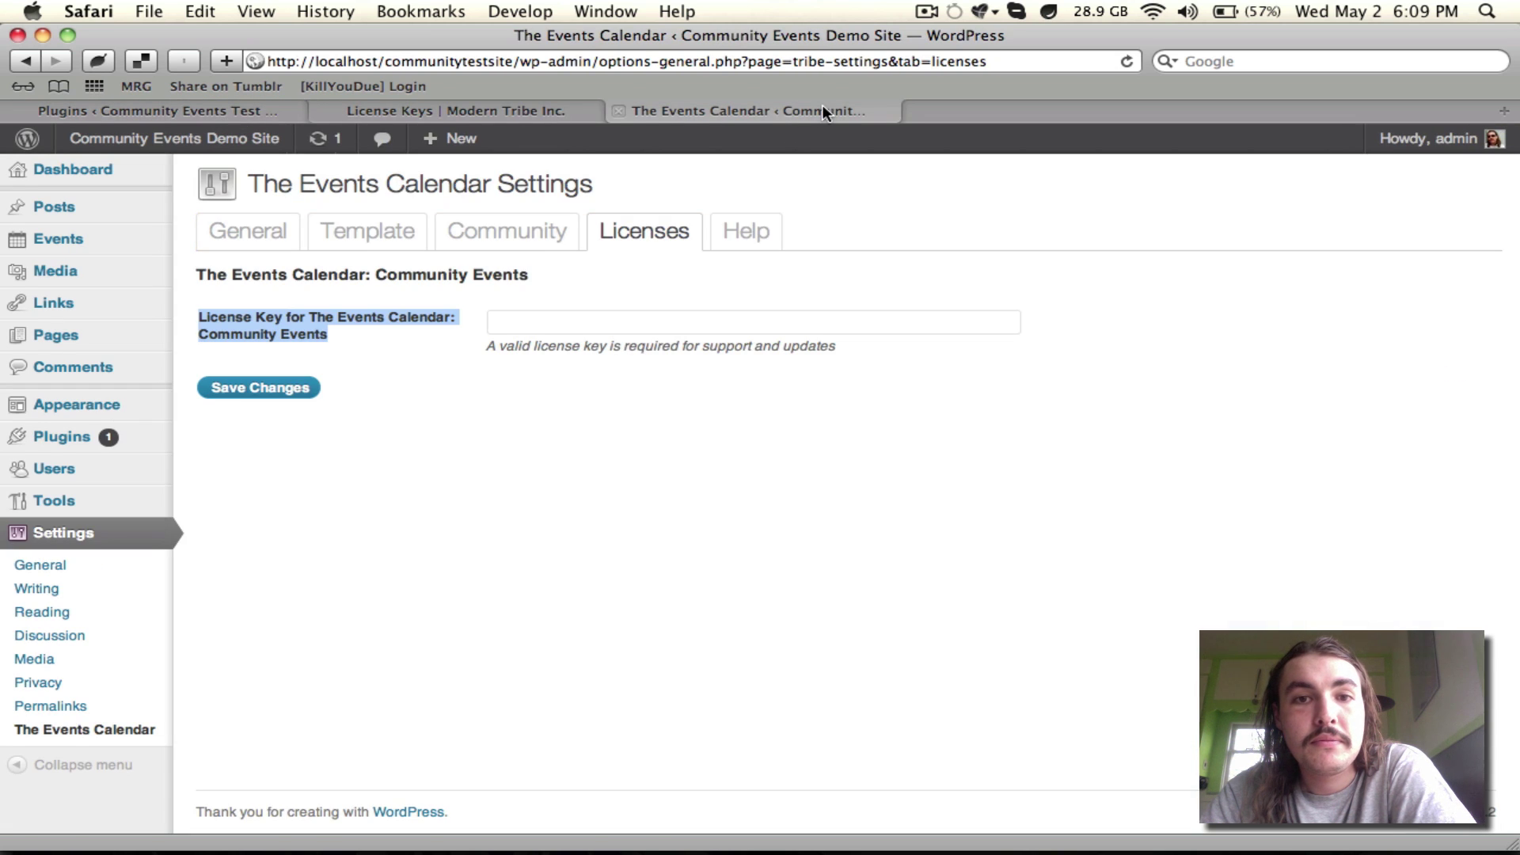
{"action": "left_click", "coordinate": [580, 316]}
{"action": "key", "text": "super+v"}
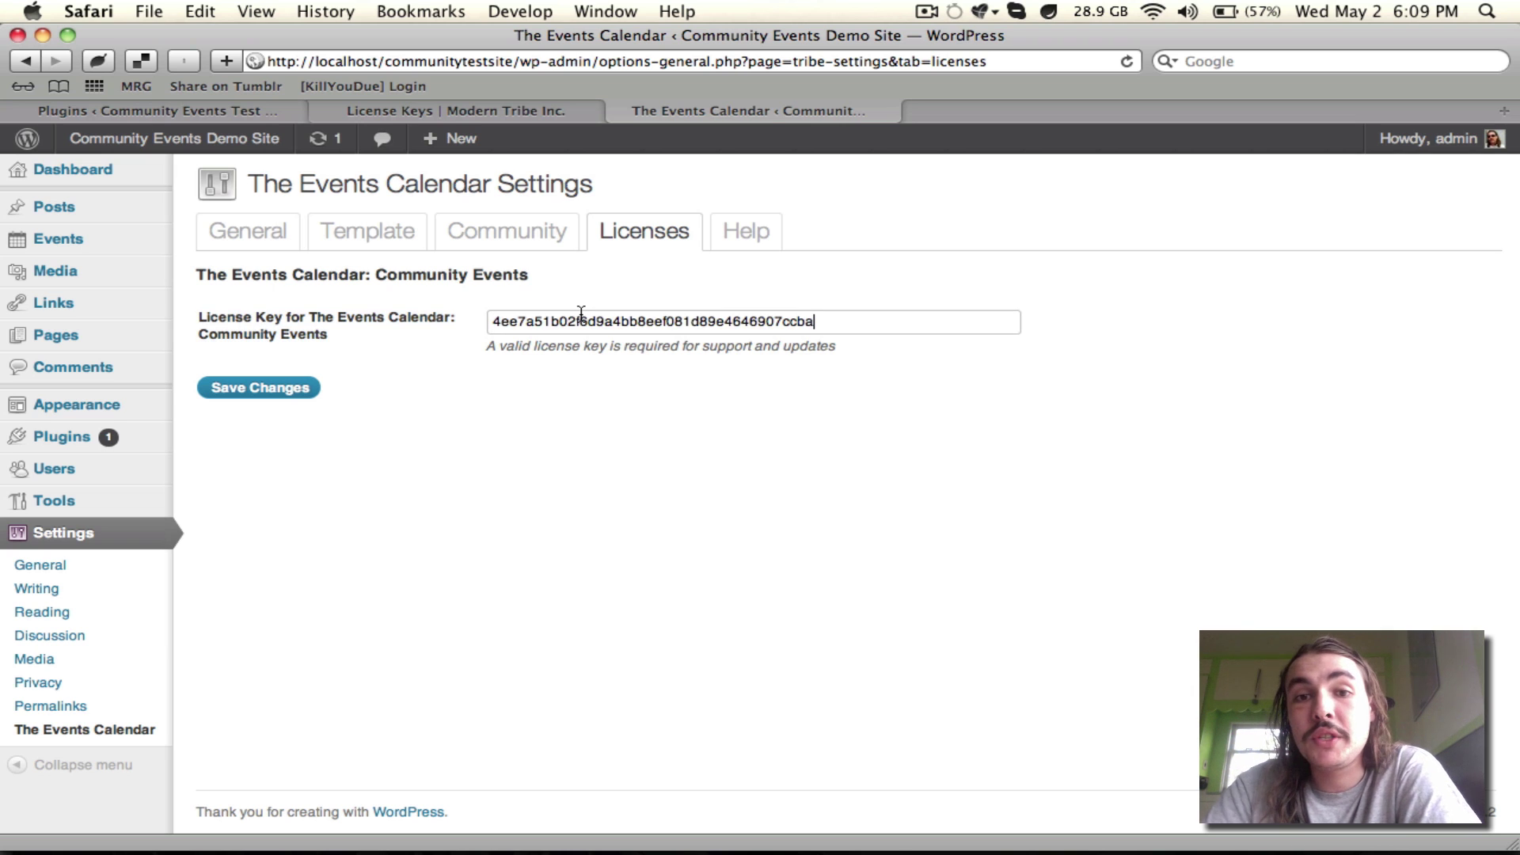
{"action": "key", "text": "super+l"}
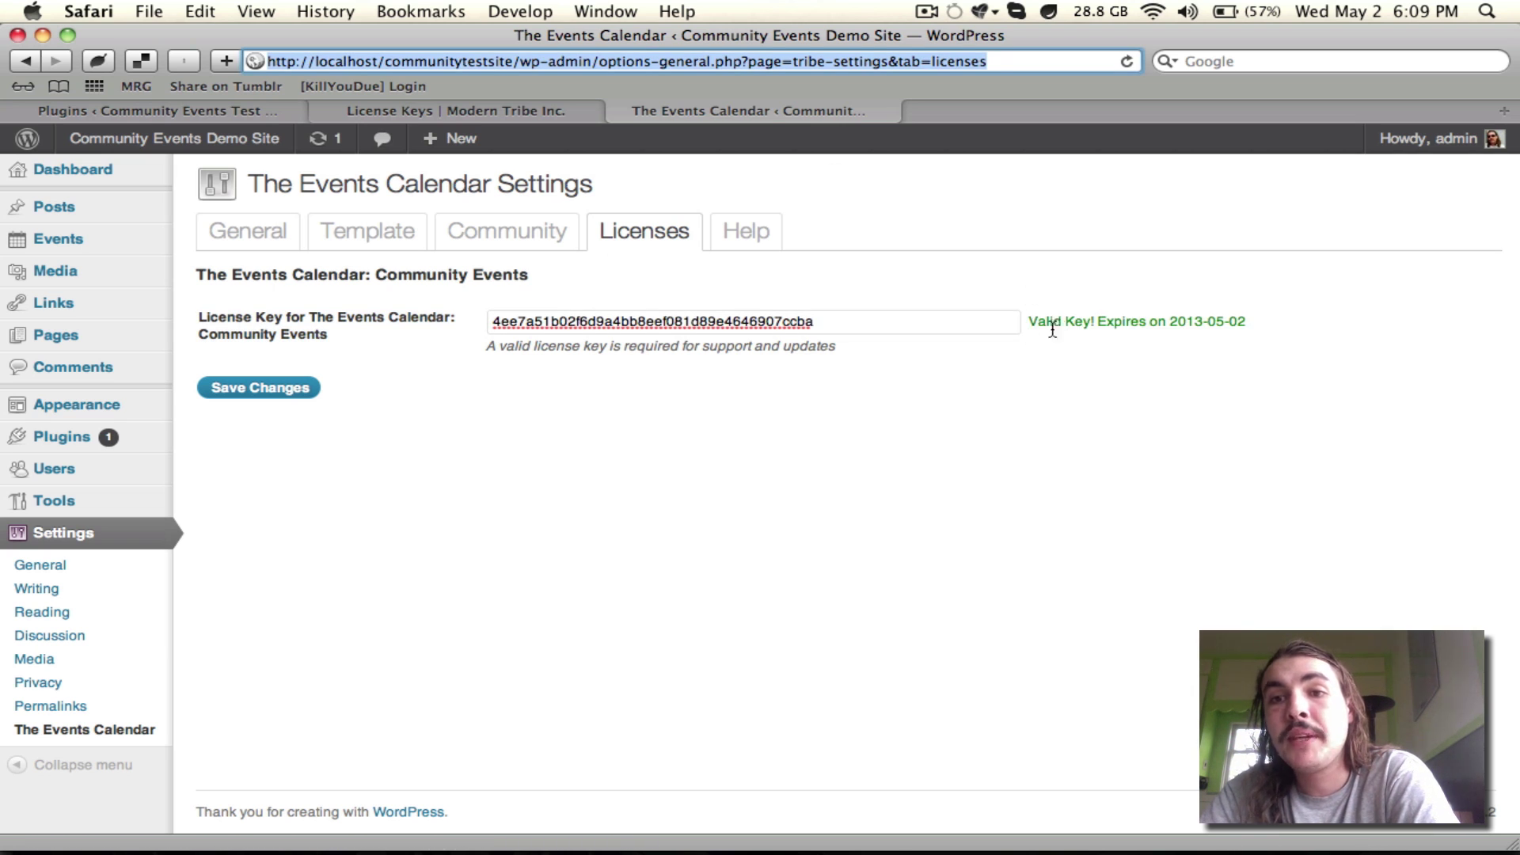
{"action": "left_click_drag", "start_coordinate": [1029, 321], "coordinate": [1271, 339]}
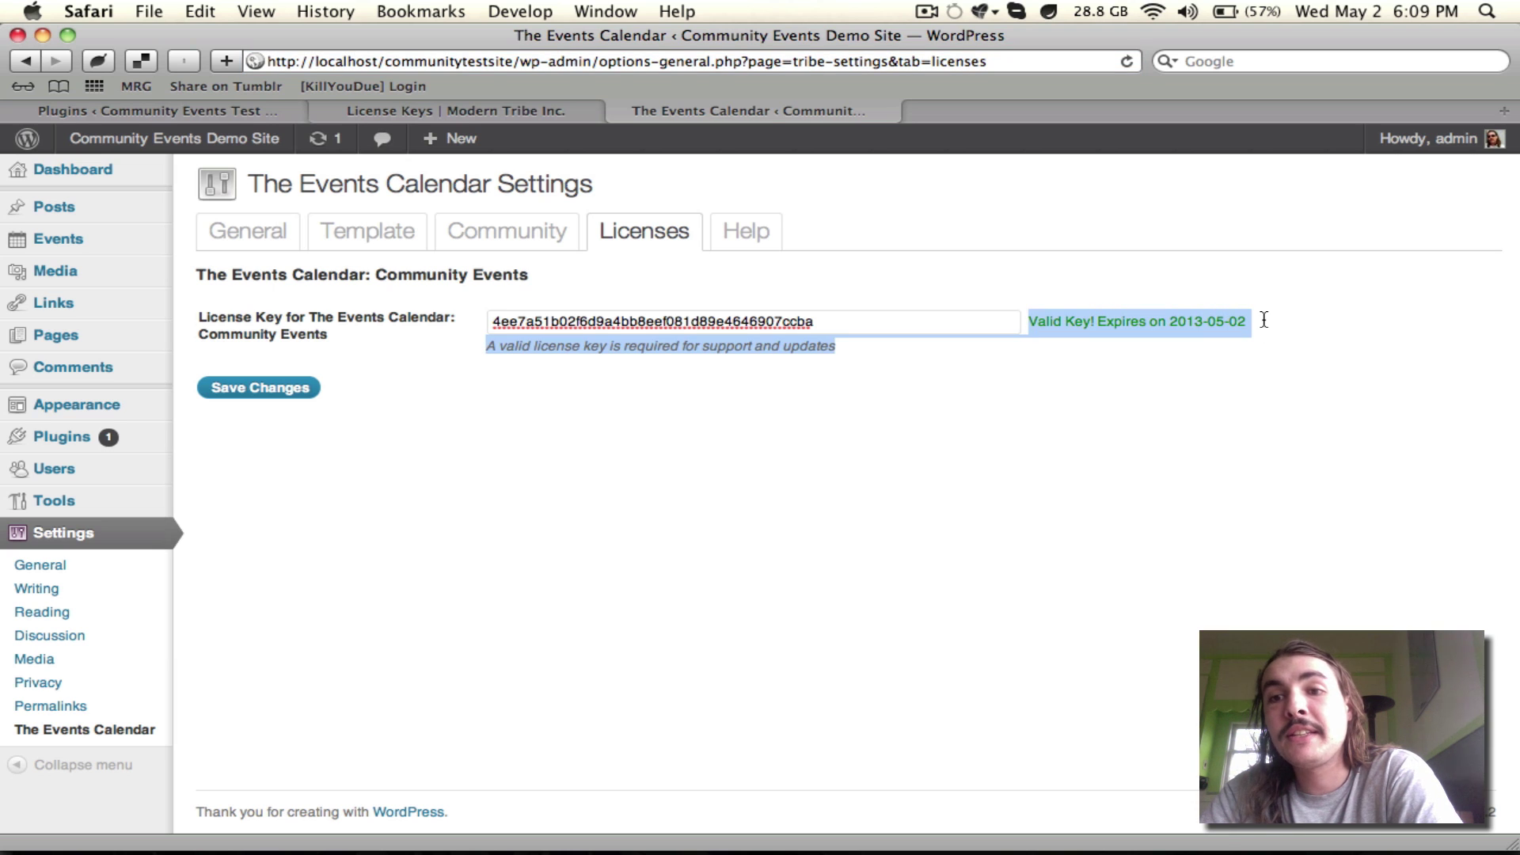
{"action": "left_click", "coordinate": [1252, 329]}
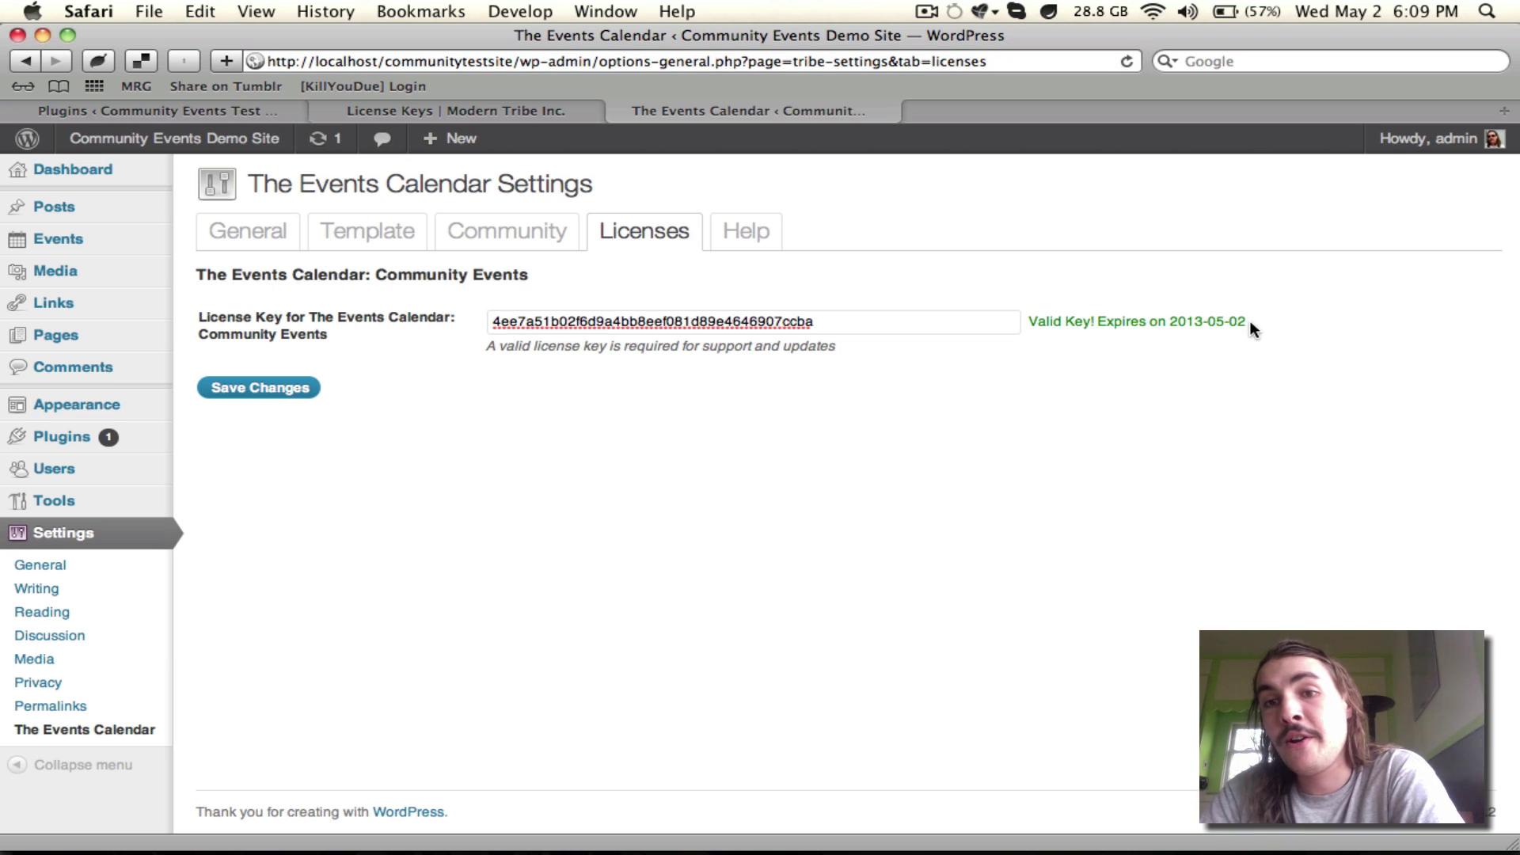
{"action": "left_click", "coordinate": [243, 389]}
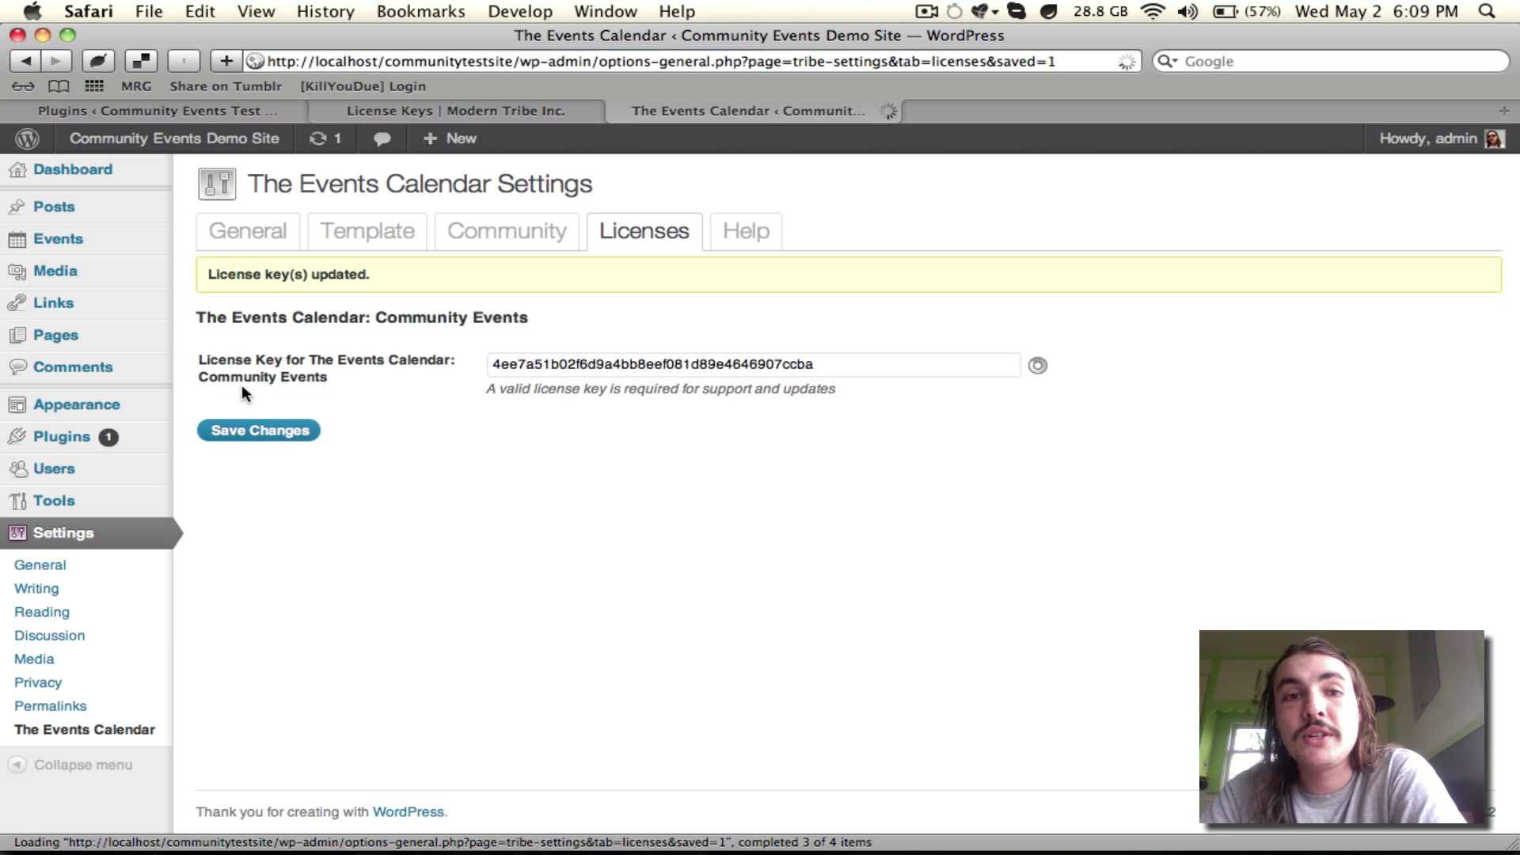
{"action": "double_click", "coordinate": [566, 364]}
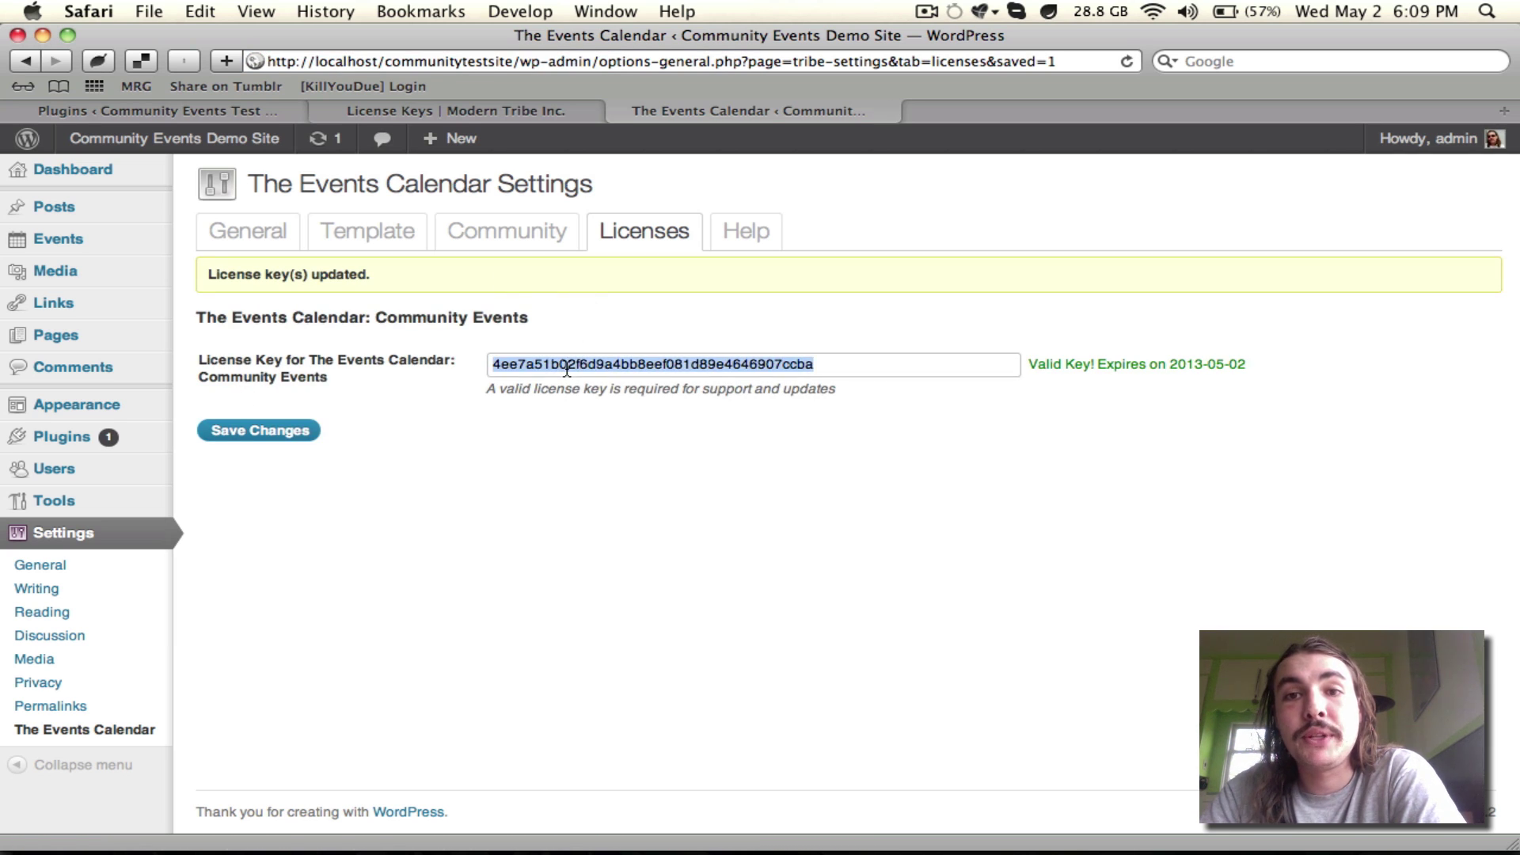
Confirm the Community Events key on the License Keys page now shows localhost as its site URL
{"action": "left_click", "coordinate": [500, 108]}
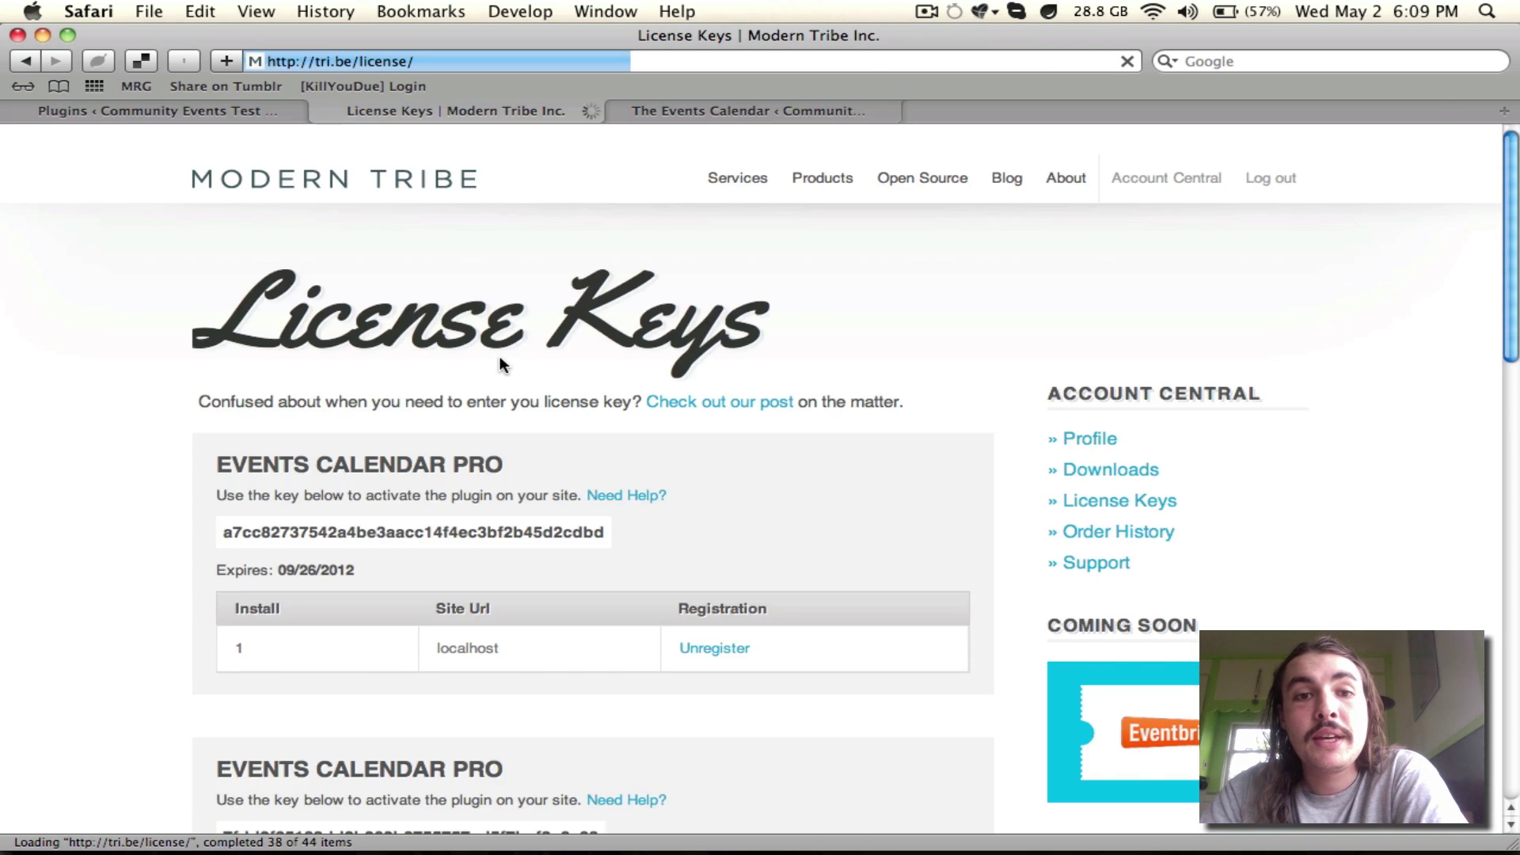
{"action": "scroll", "coordinate": [499, 361], "scroll_direction": "down", "scroll_amount": 15}
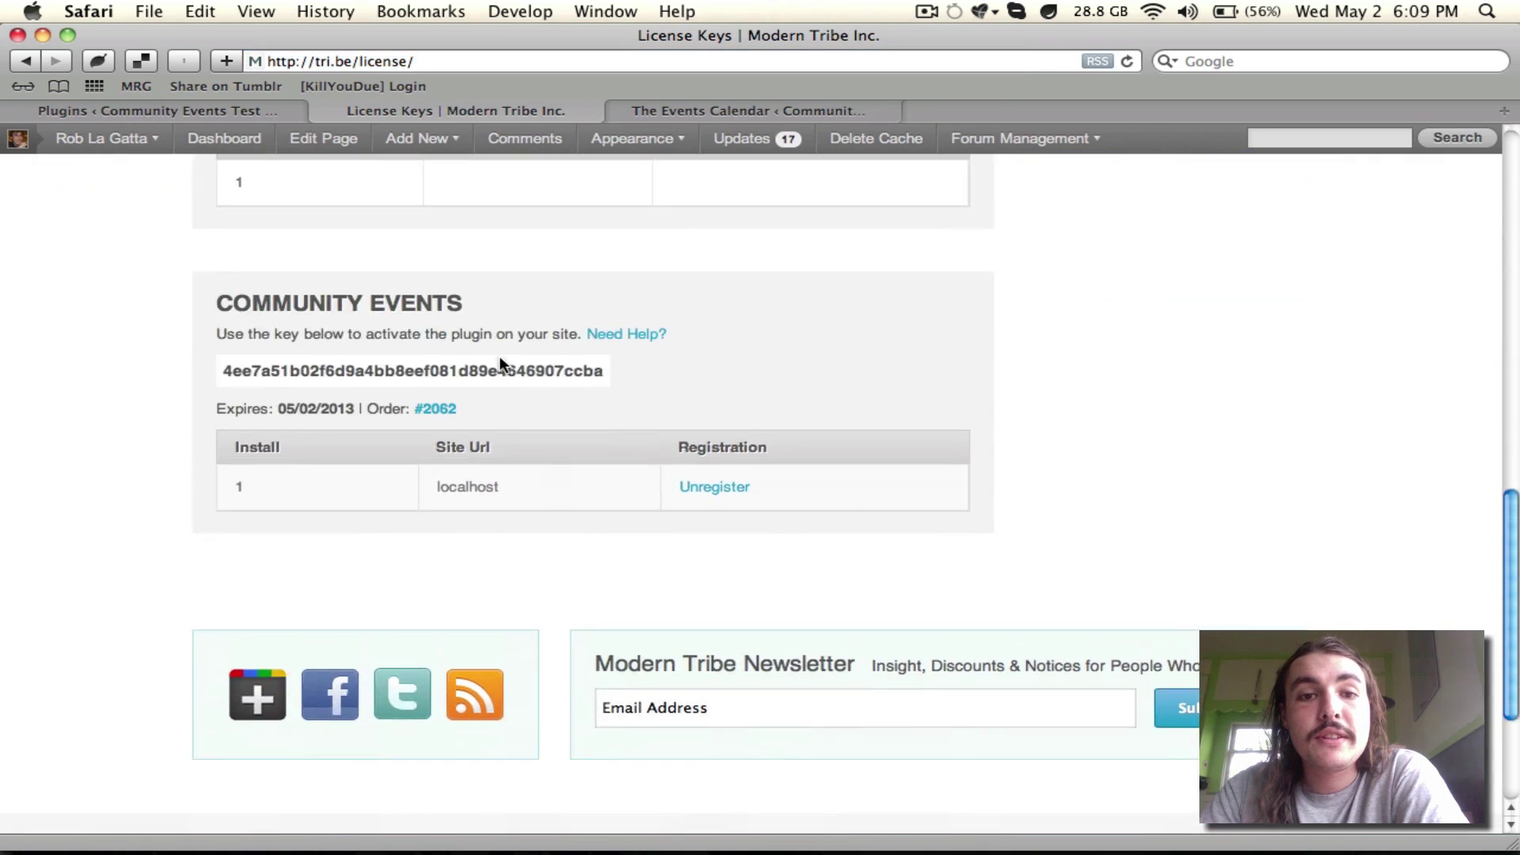
{"action": "double_click", "coordinate": [442, 486]}
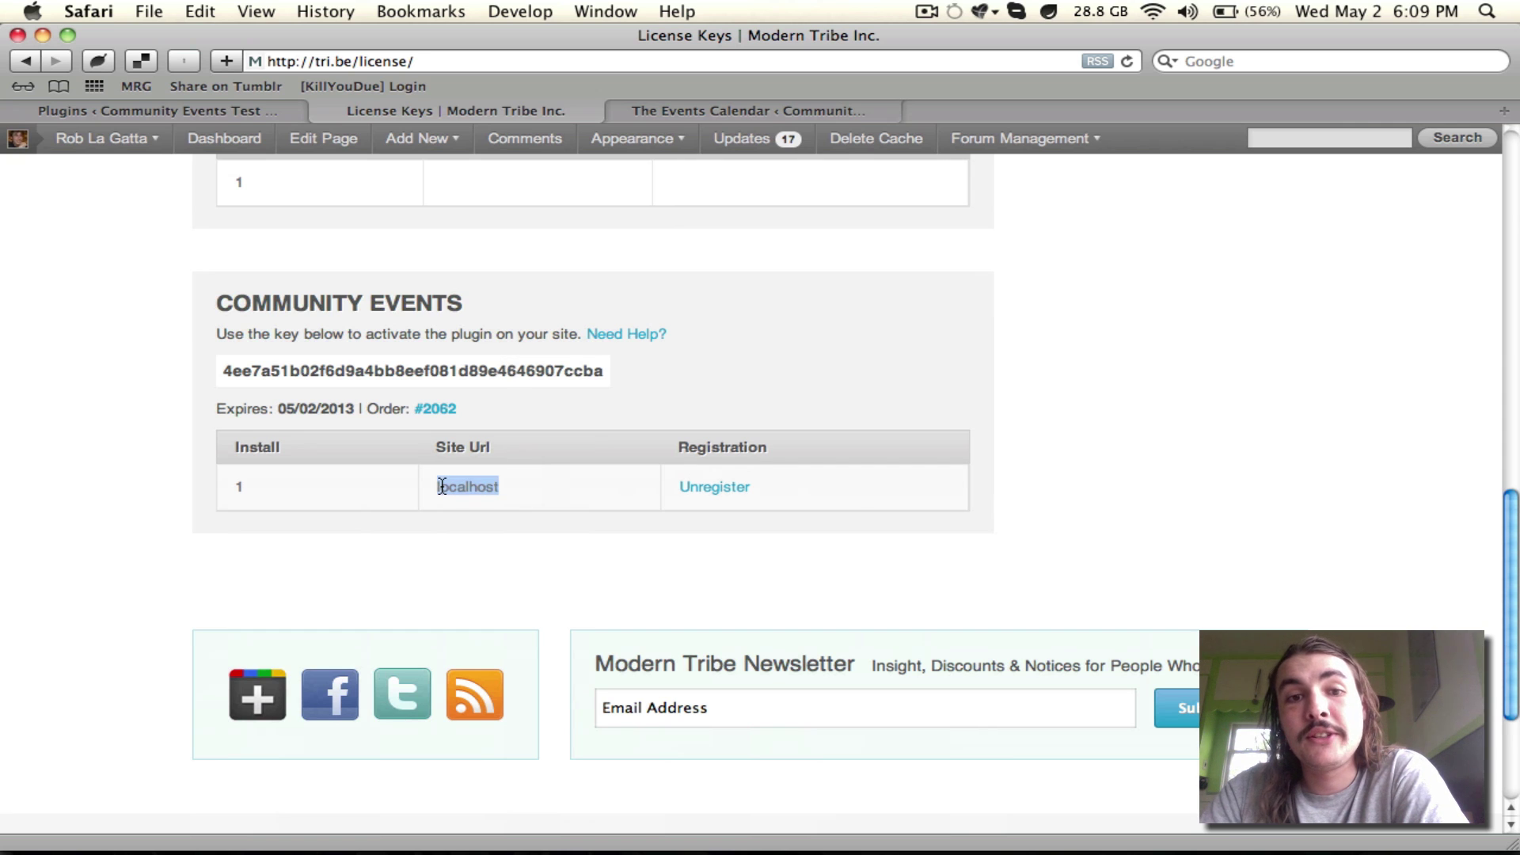
{"action": "double_click", "coordinate": [473, 486]}
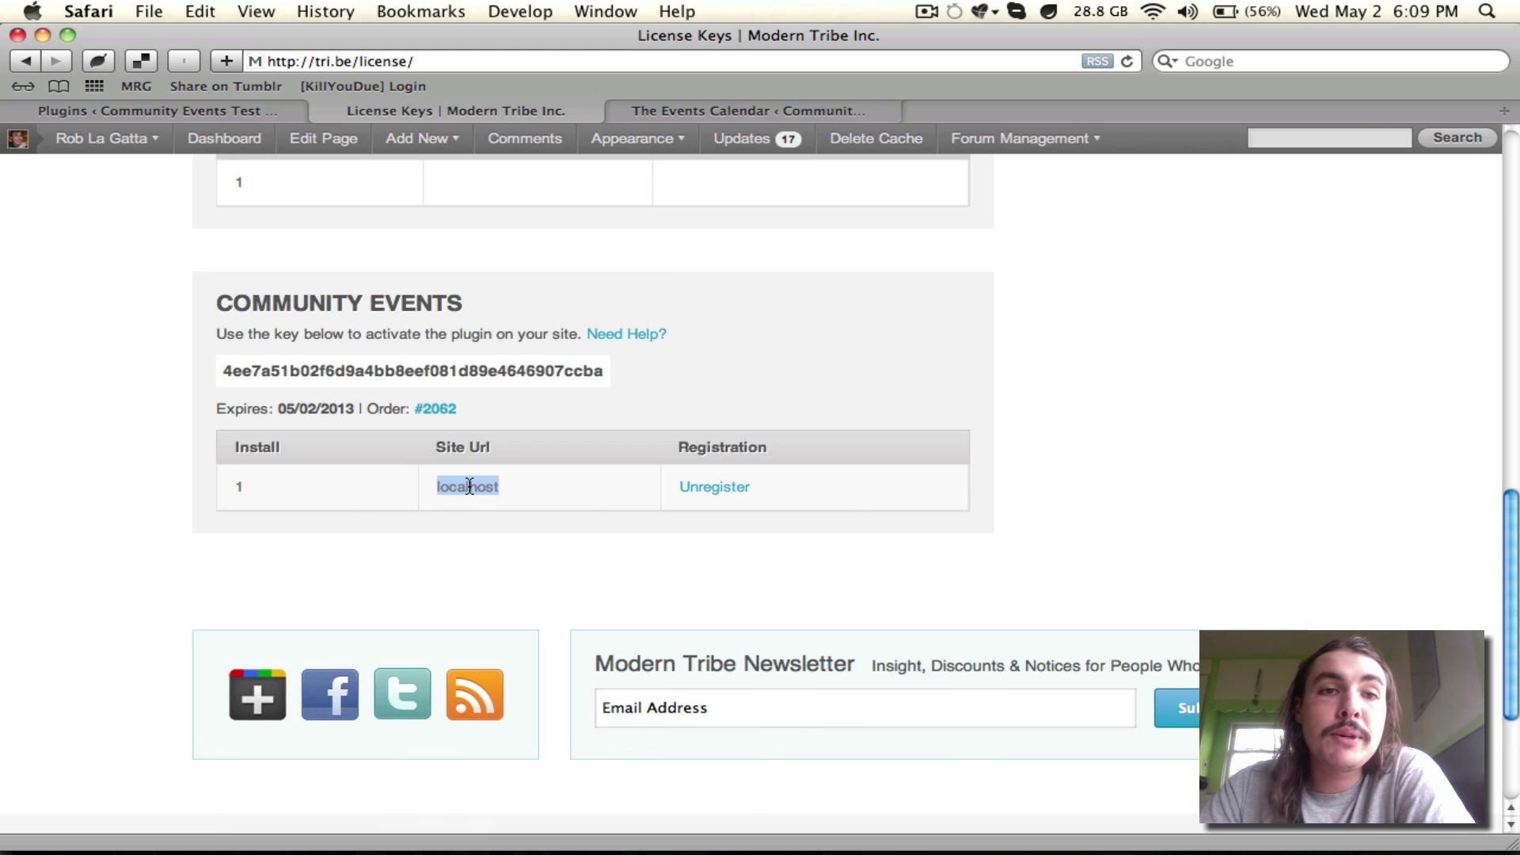
Scroll through the WordPress plugin list, then go back to the Events Calendar Licenses settings
{"action": "left_click", "coordinate": [216, 111]}
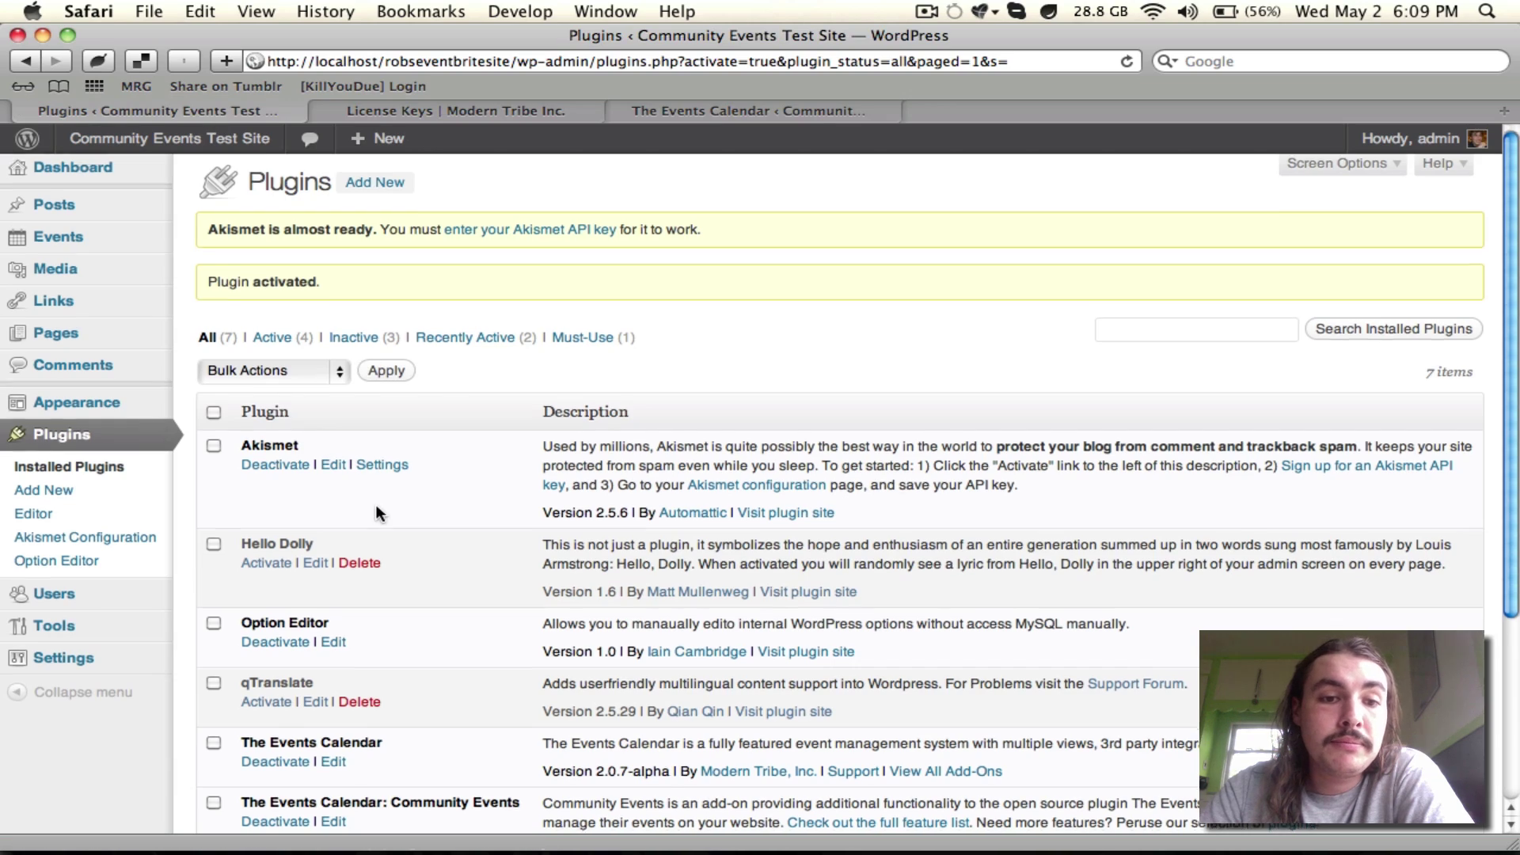
{"action": "scroll", "coordinate": [377, 513], "scroll_direction": "down", "scroll_amount": 5}
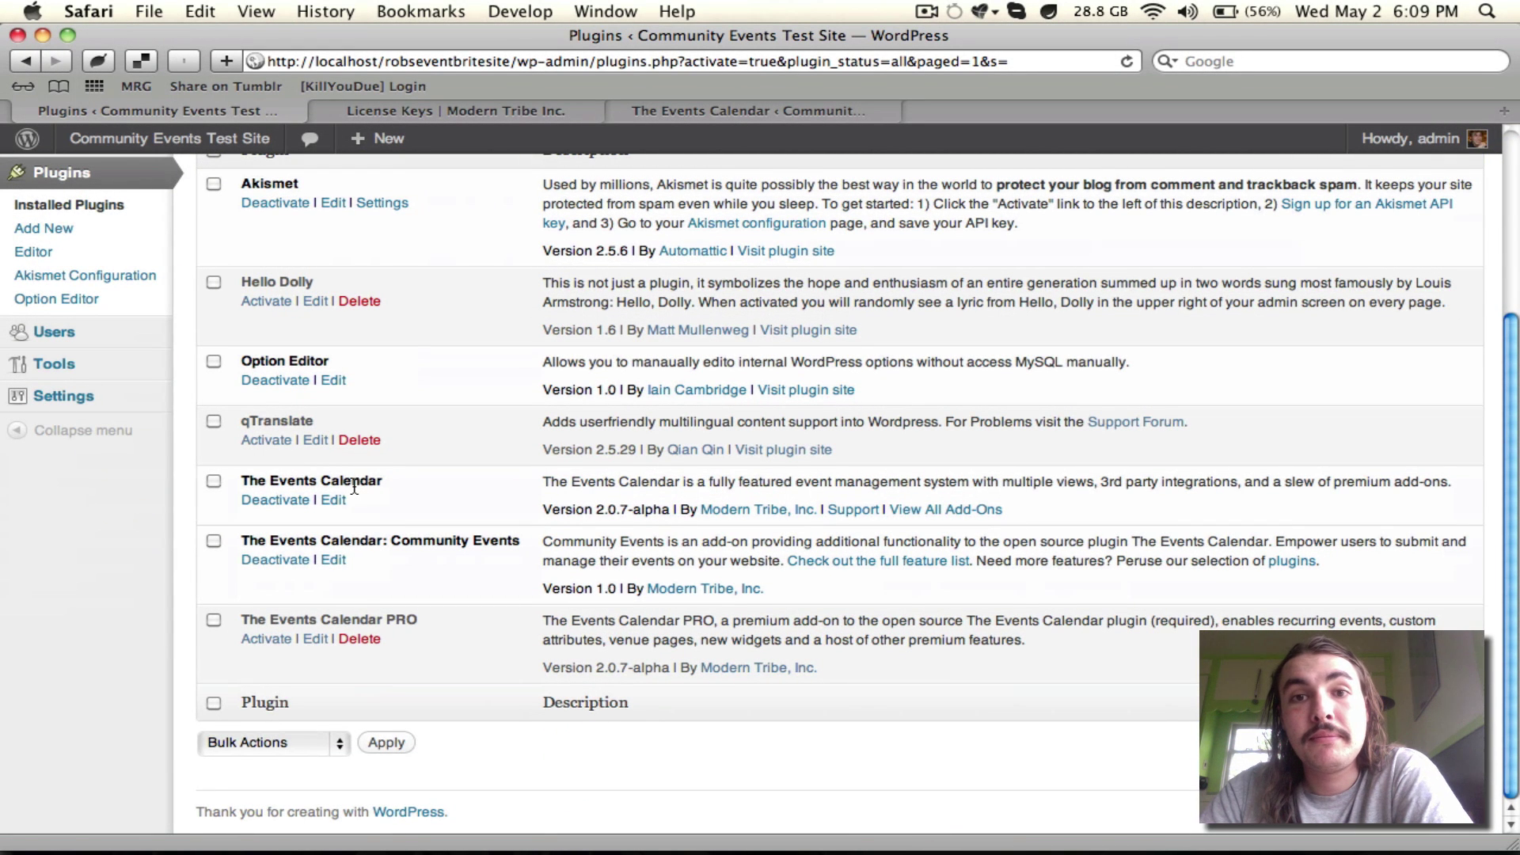
{"action": "left_click", "coordinate": [714, 113]}
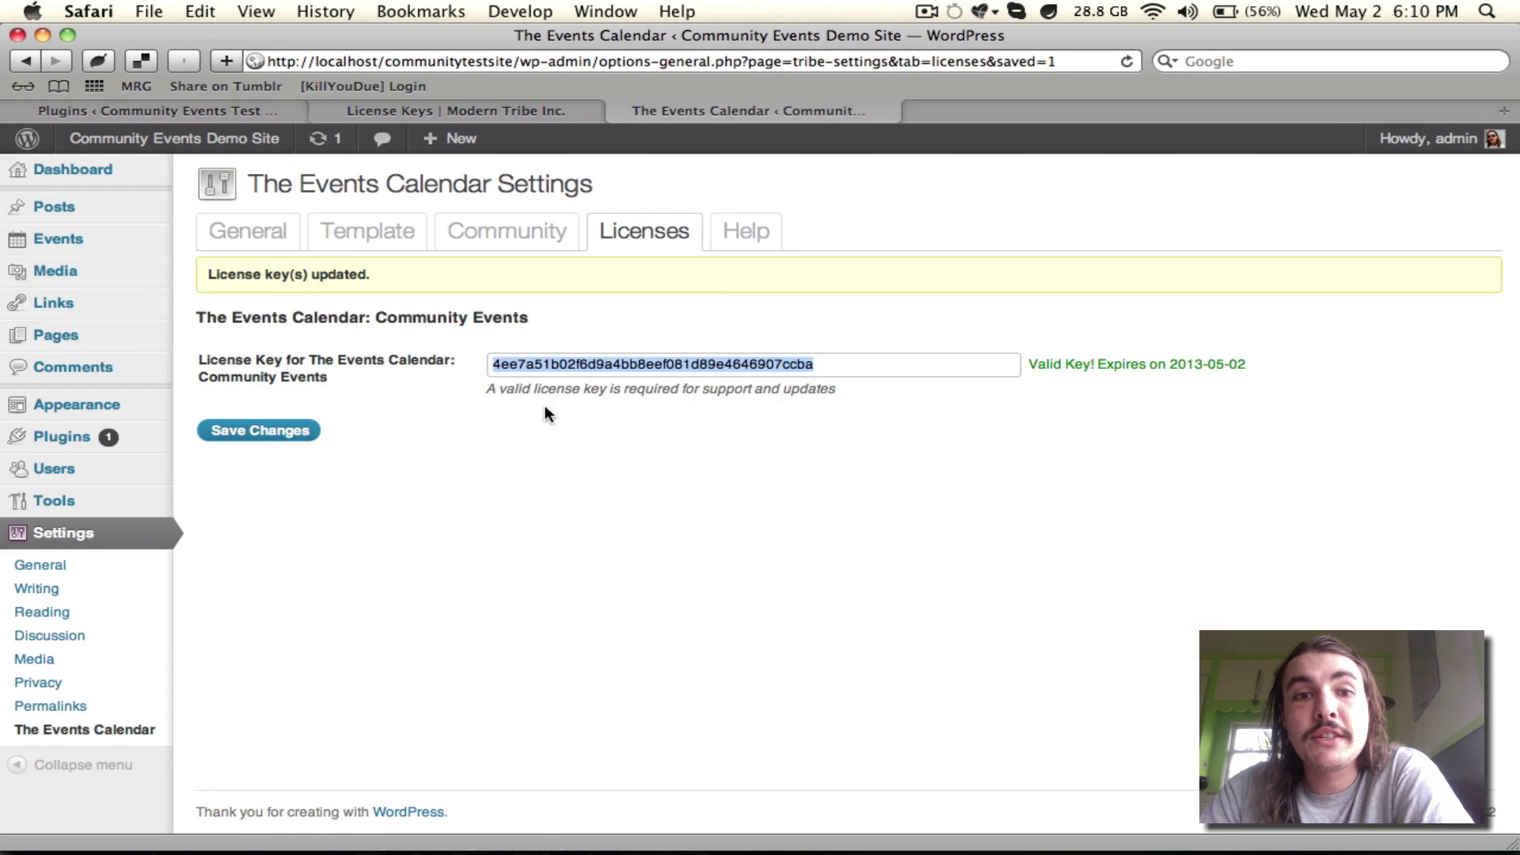